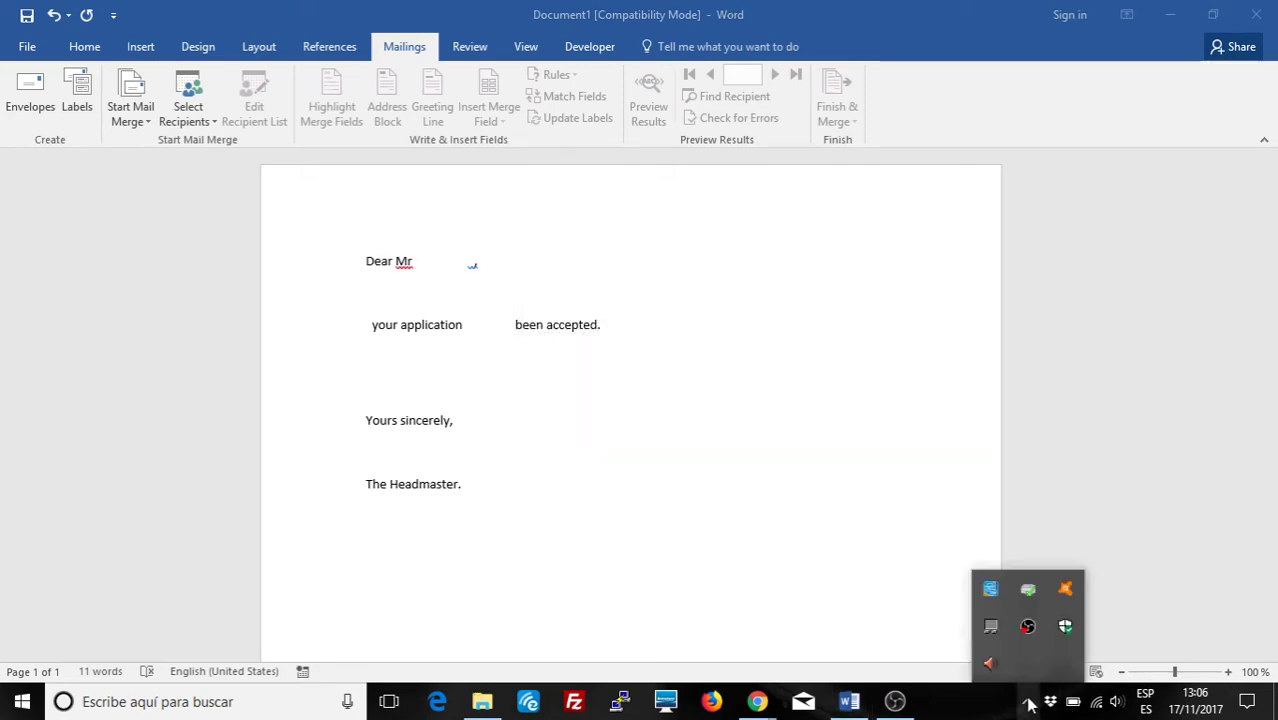
# Step: Bring the acceptance letter draft into focus with the Mailings tab showing
pyautogui.click(725, 420)
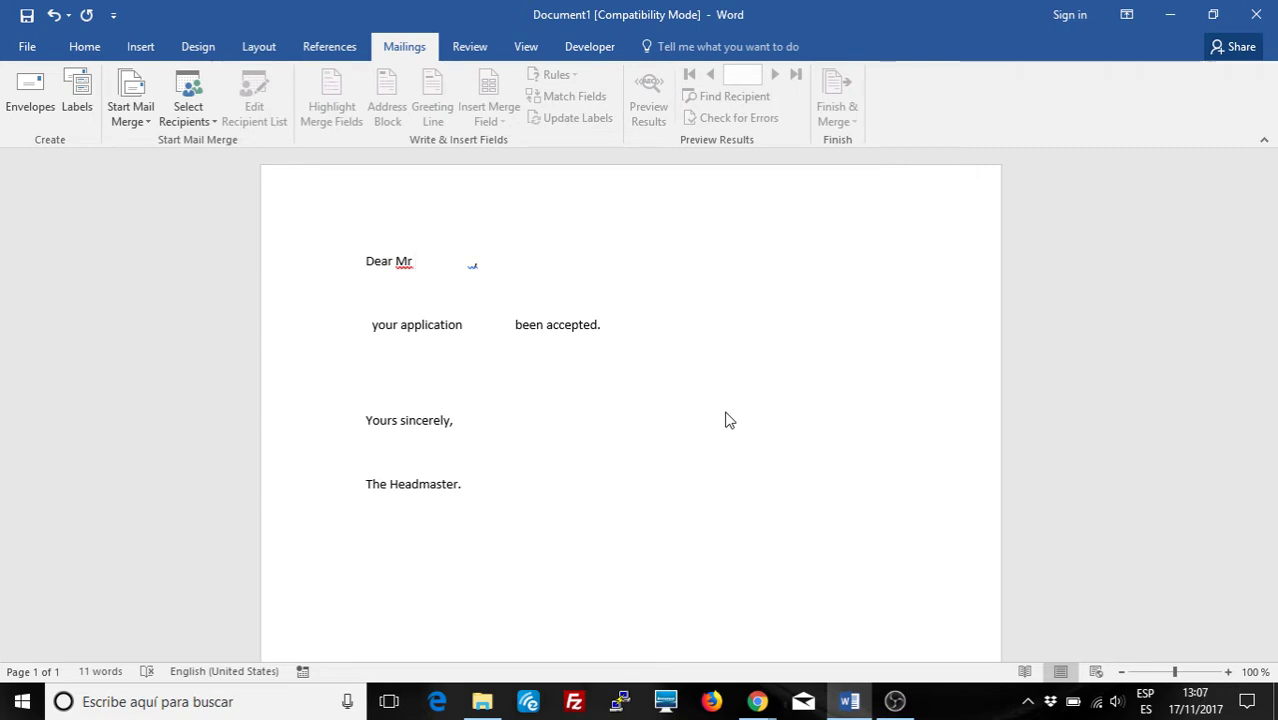
pyautogui.click(128, 118)
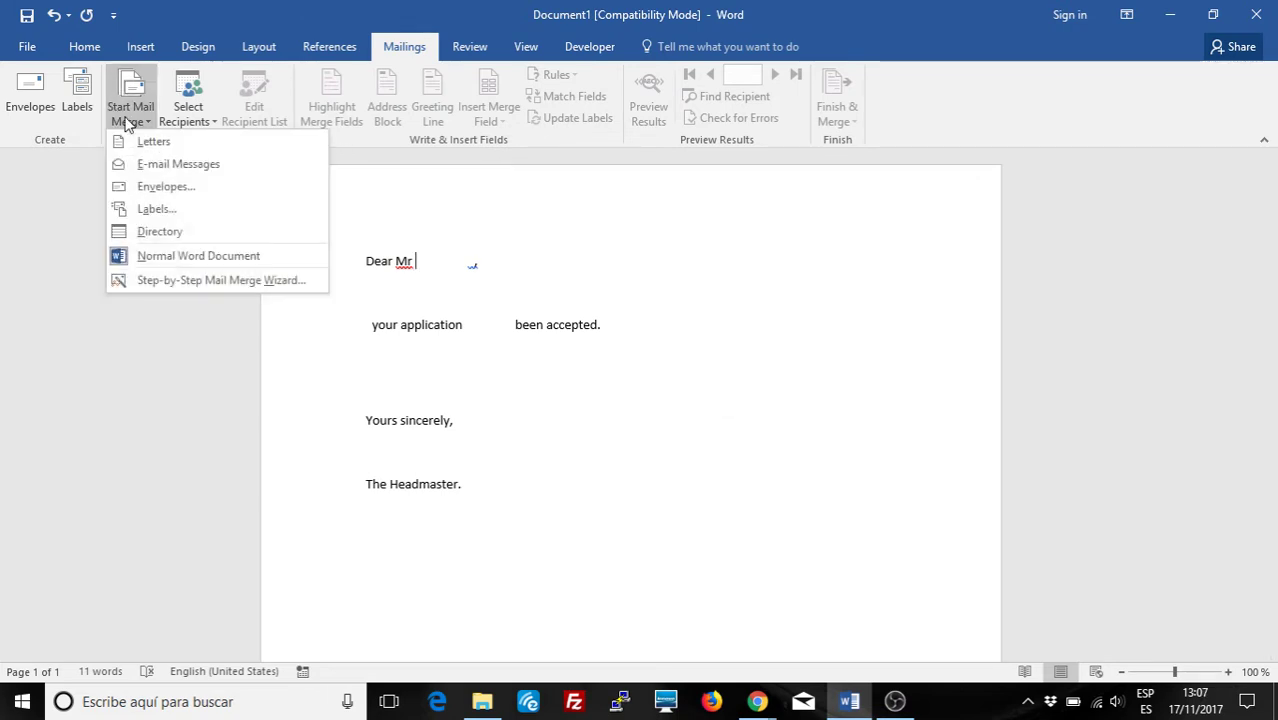
# Step: Run the Step-by-Step Mail Merge Wizard for Letters with the current document, reaching recipient selection
pyautogui.click(175, 281)
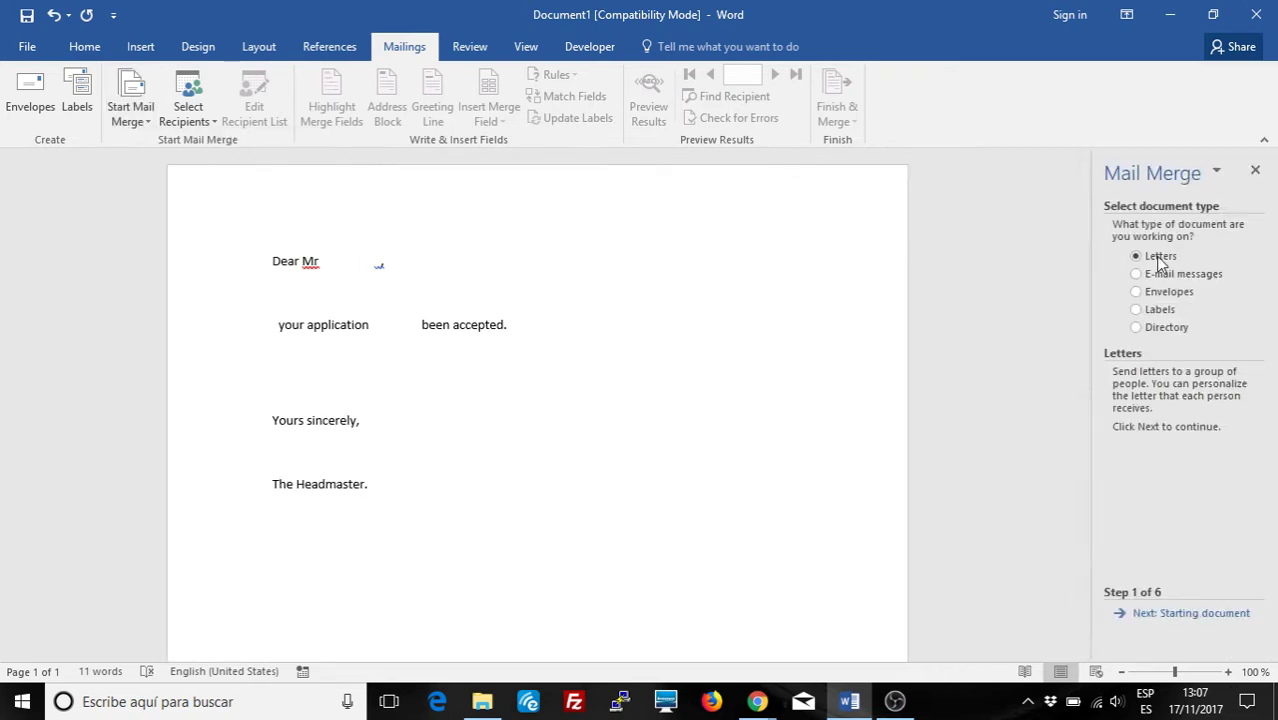
pyautogui.click(1183, 613)
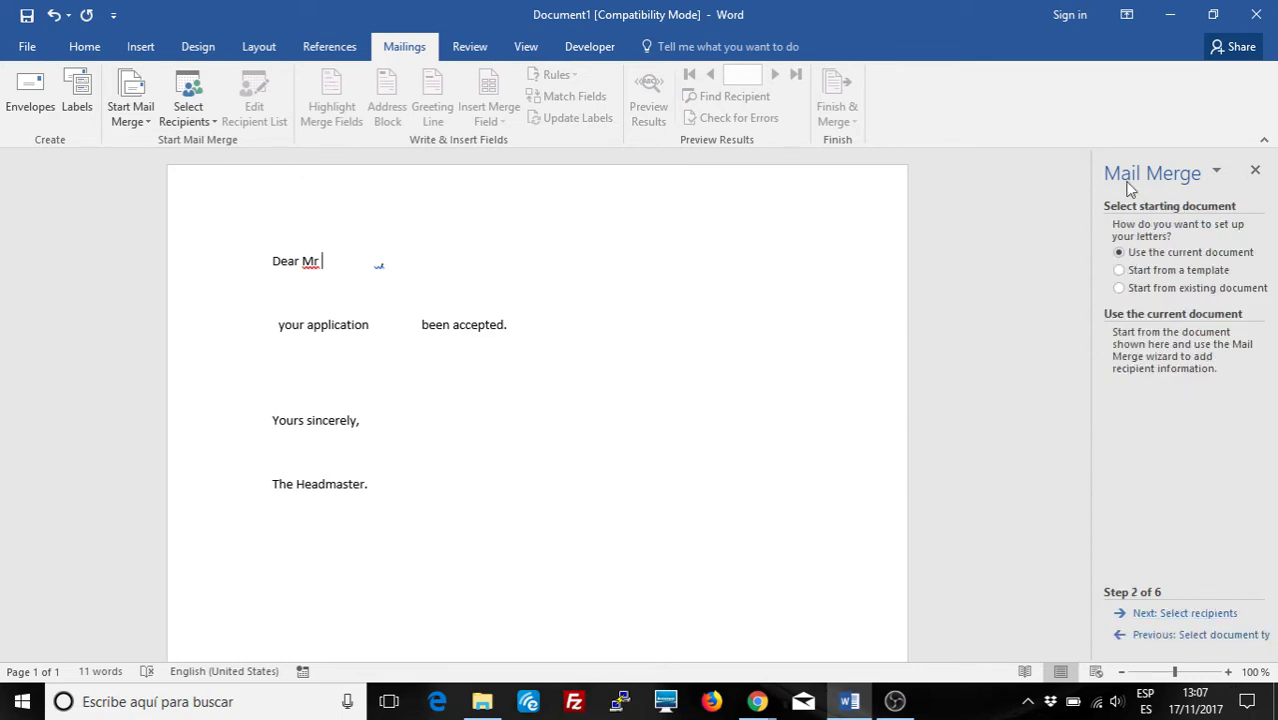
pyautogui.click(1183, 614)
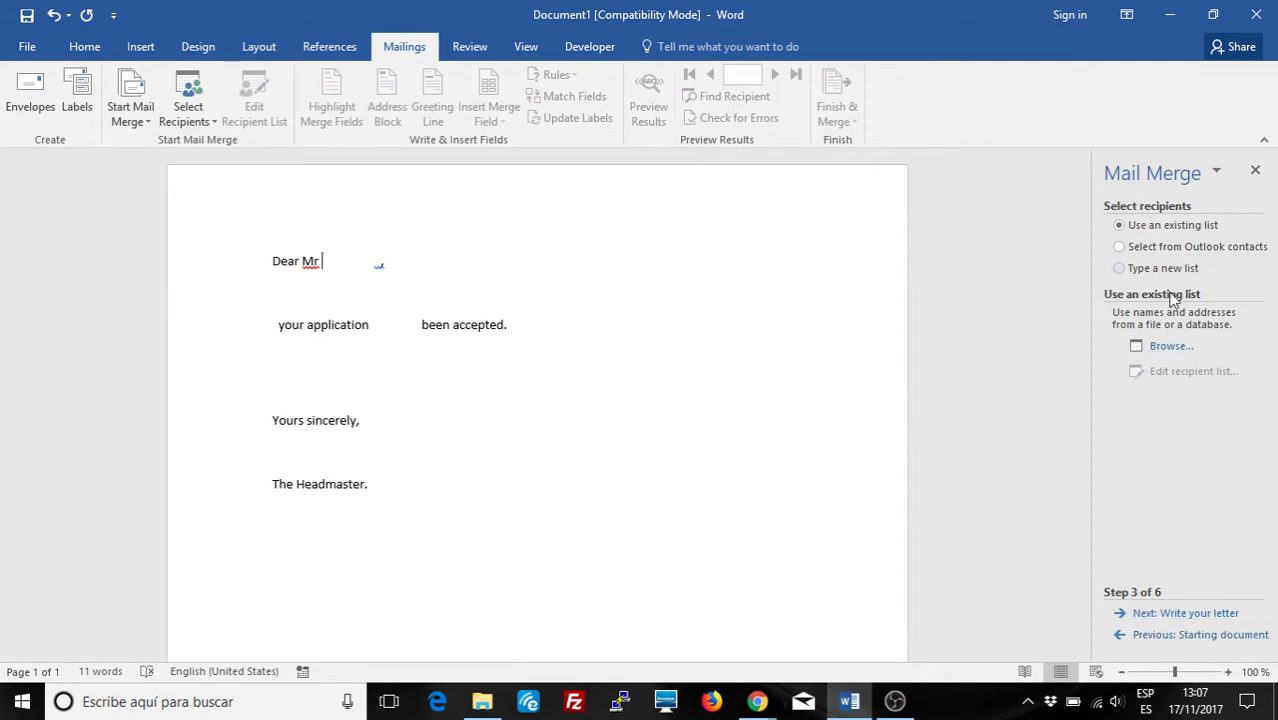
pyautogui.click(1165, 356)
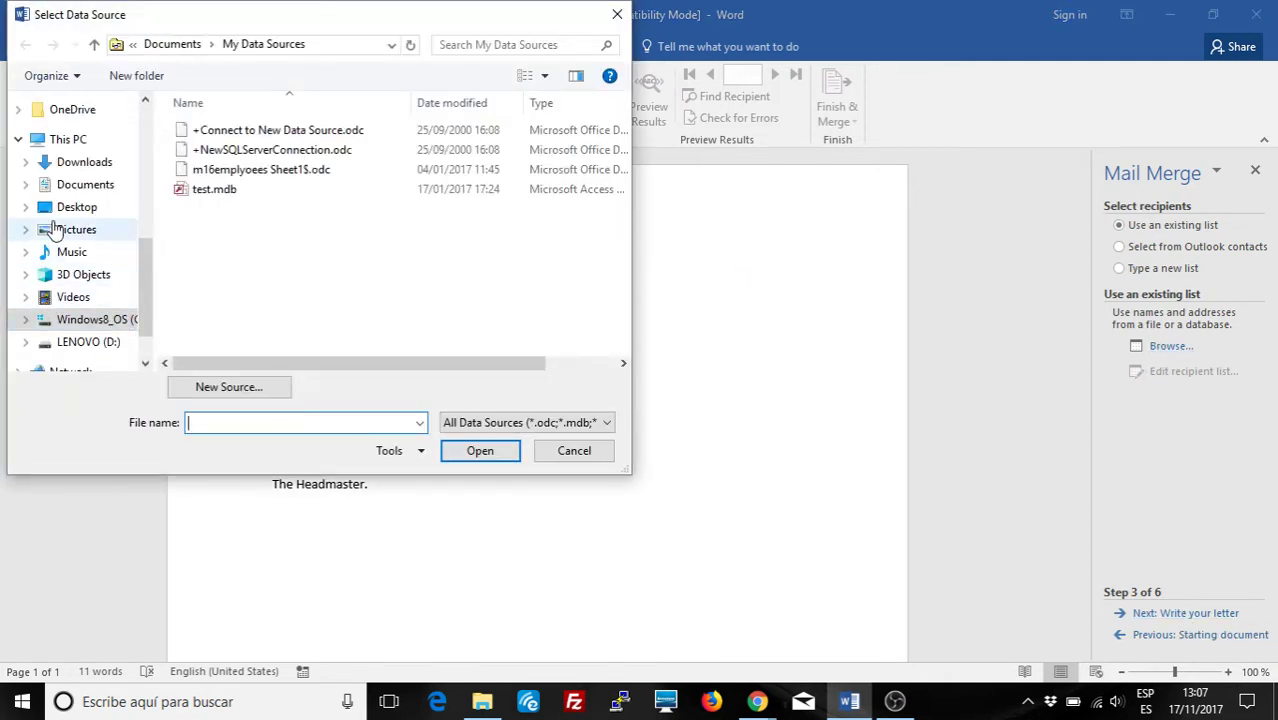
# Step: Open TUTORS.csv.accdb from Downloads and use its Merge table as the recipient list
pyautogui.click(72, 163)
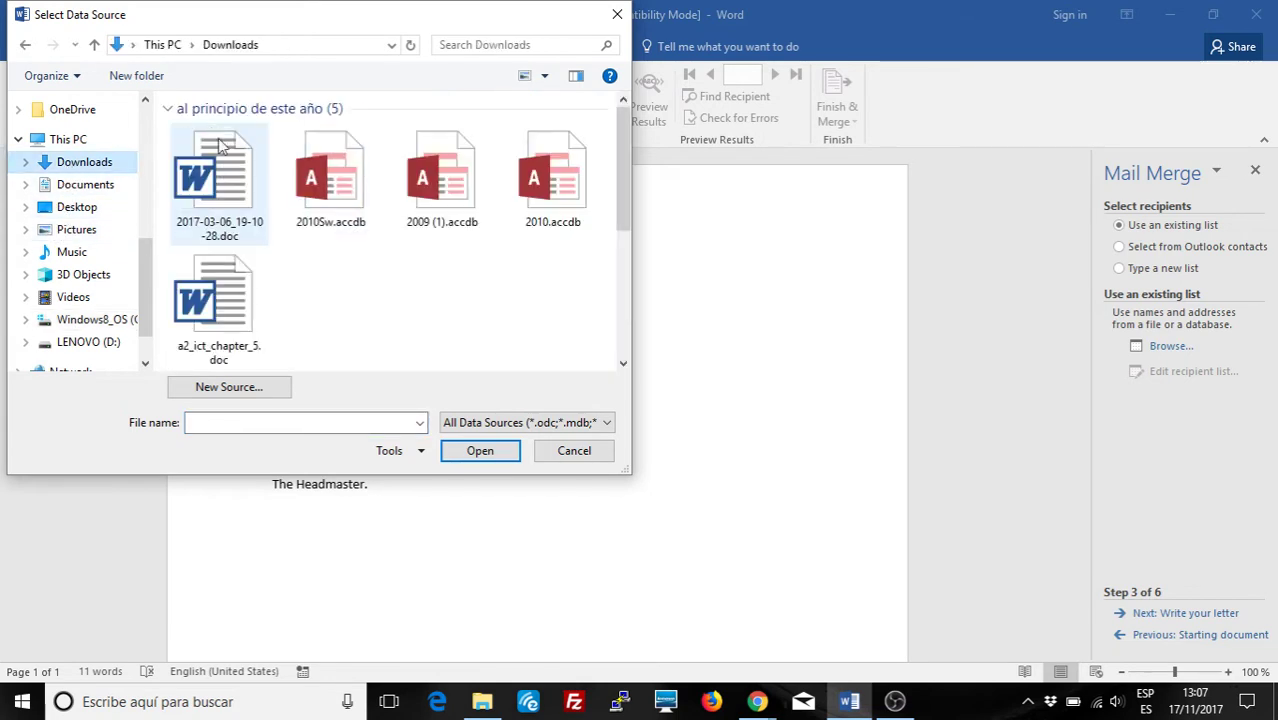
pyautogui.click(228, 175)
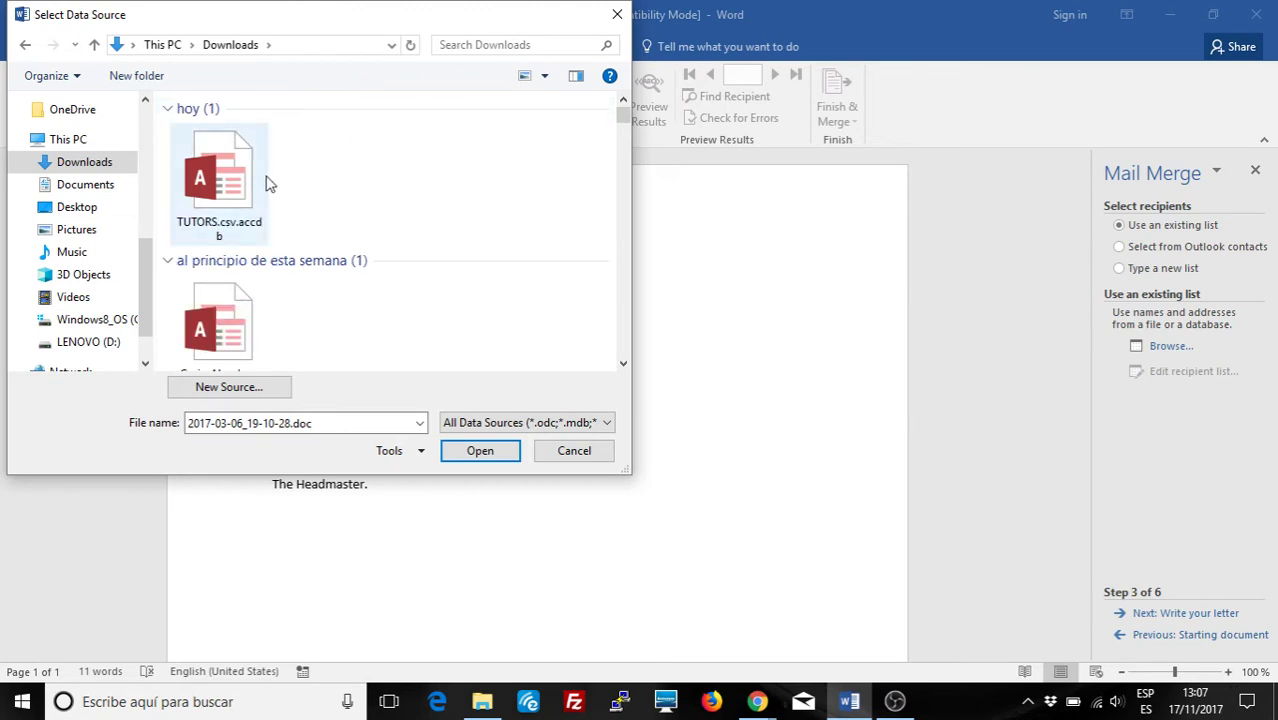
pyautogui.click(238, 183)
pyautogui.click(479, 450)
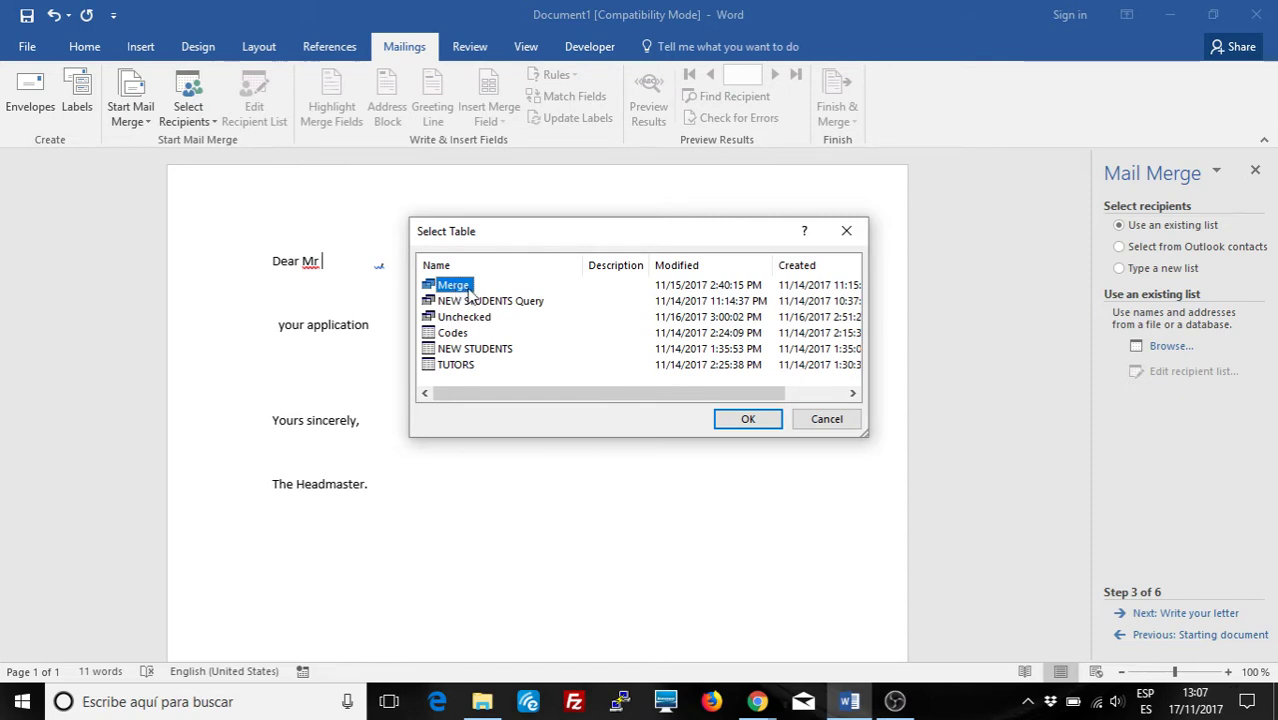
pyautogui.click(750, 420)
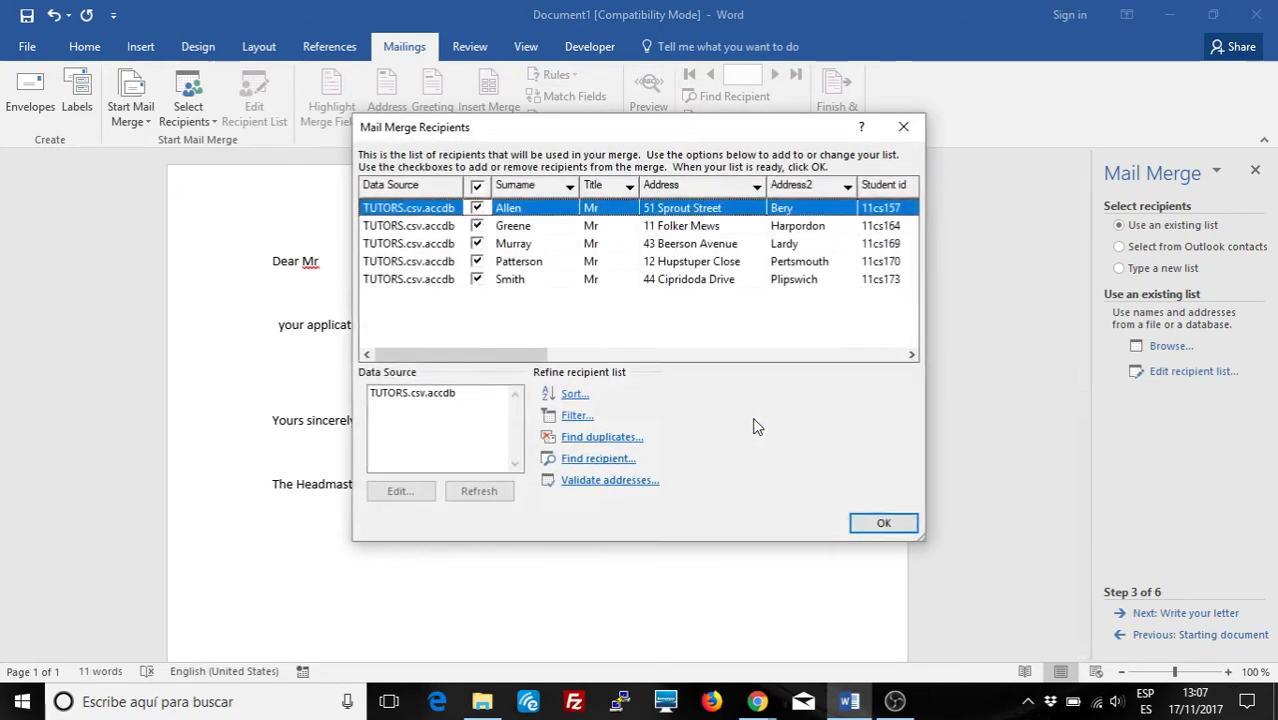
# Step: Scroll across the five TUTORS recipients' columns and accept all of them
pyautogui.moveTo(512, 354); pyautogui.dragTo(857, 388)
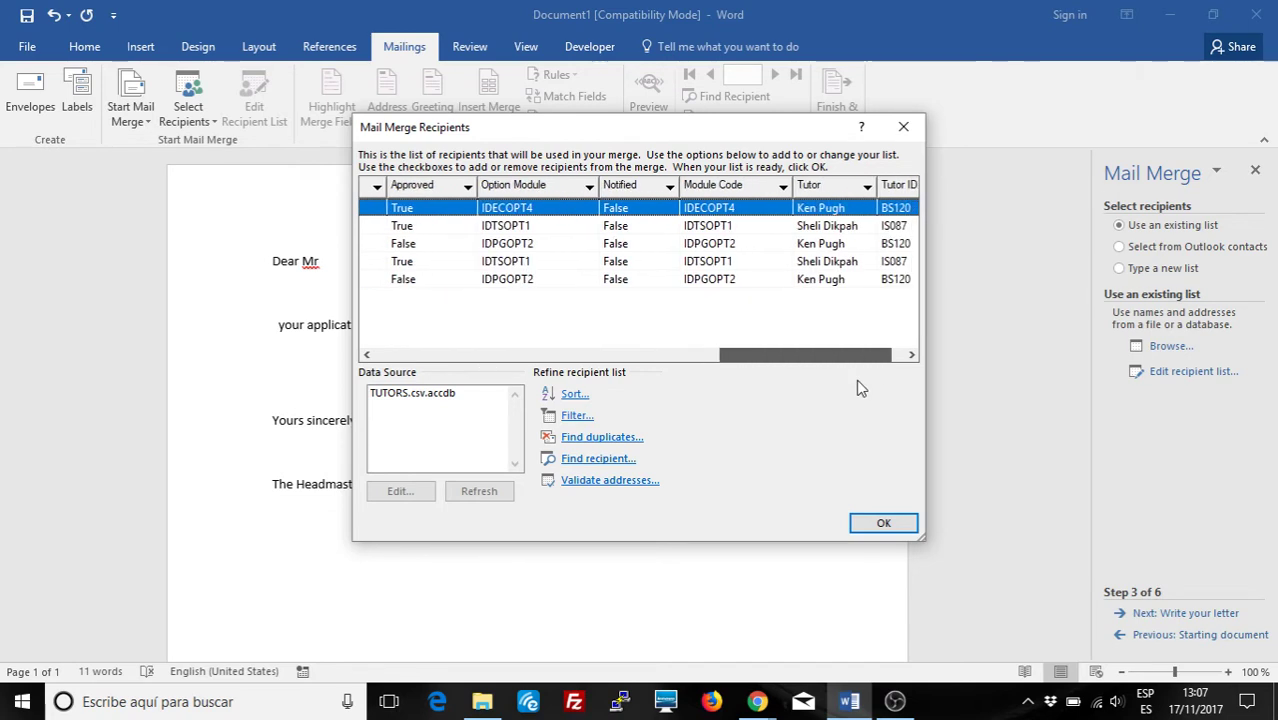
pyautogui.moveTo(857, 388); pyautogui.dragTo(810, 366)
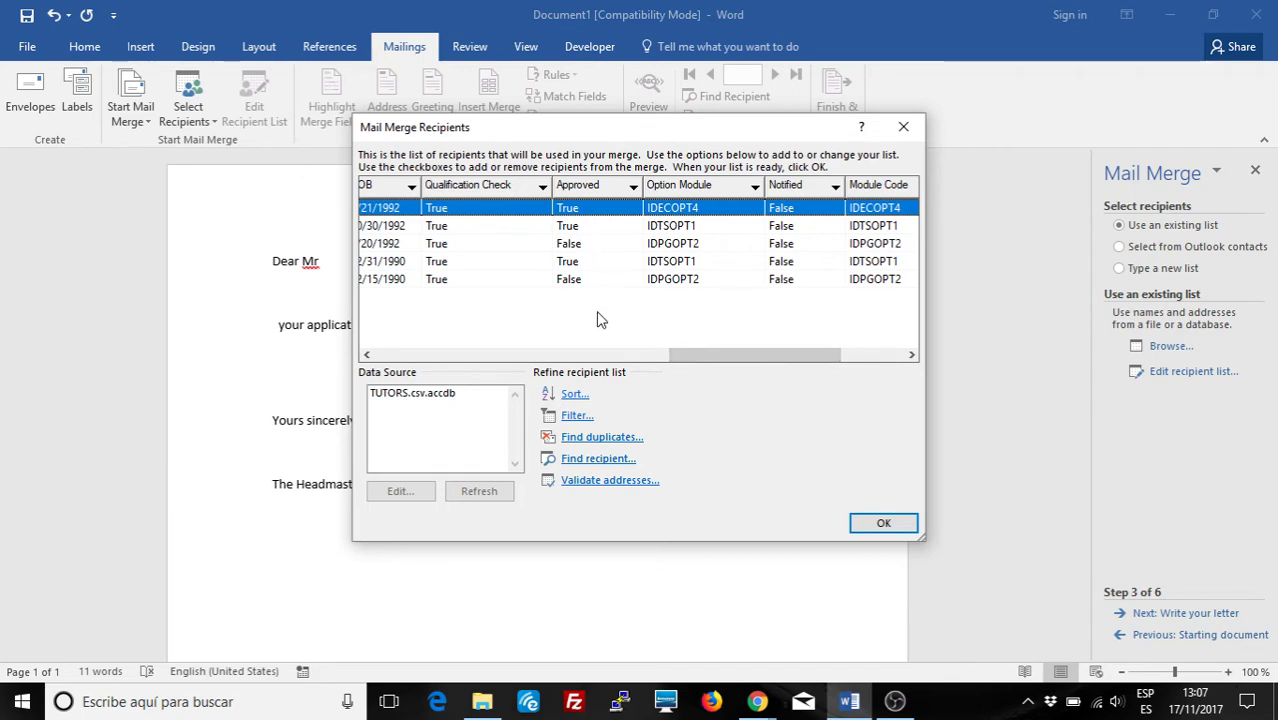
pyautogui.moveTo(719, 355); pyautogui.dragTo(460, 355)
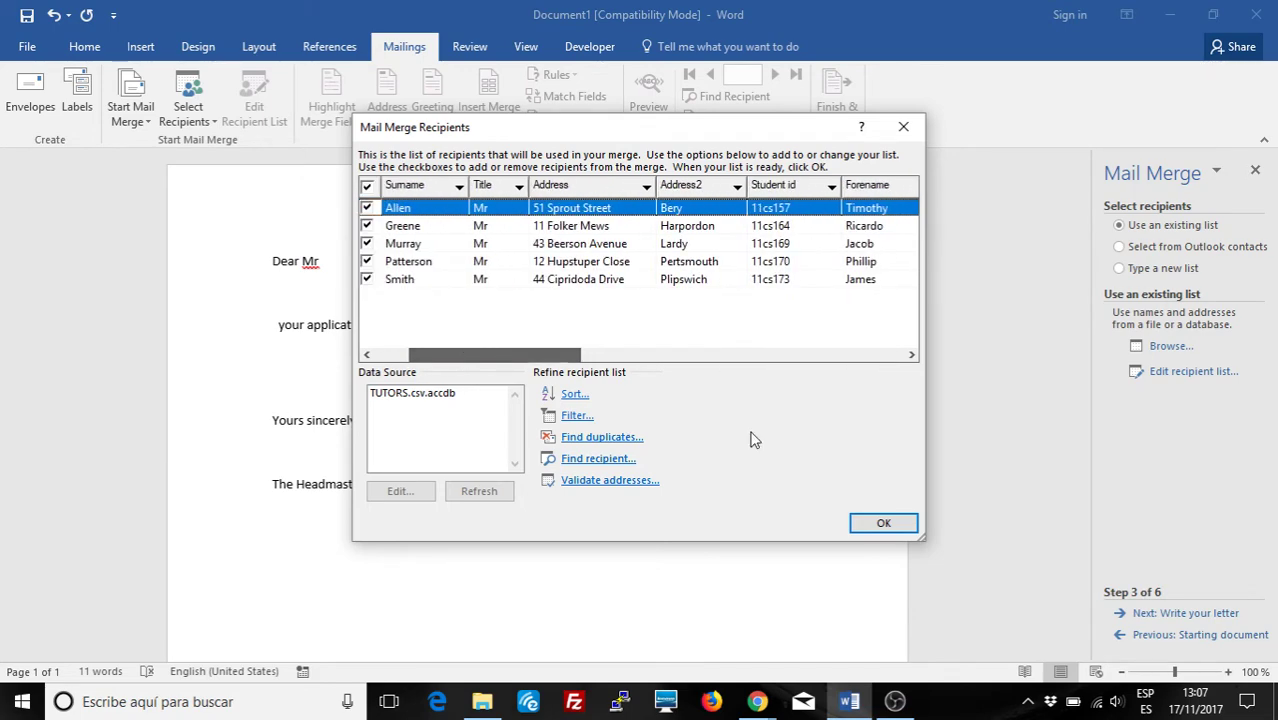
pyautogui.click(898, 525)
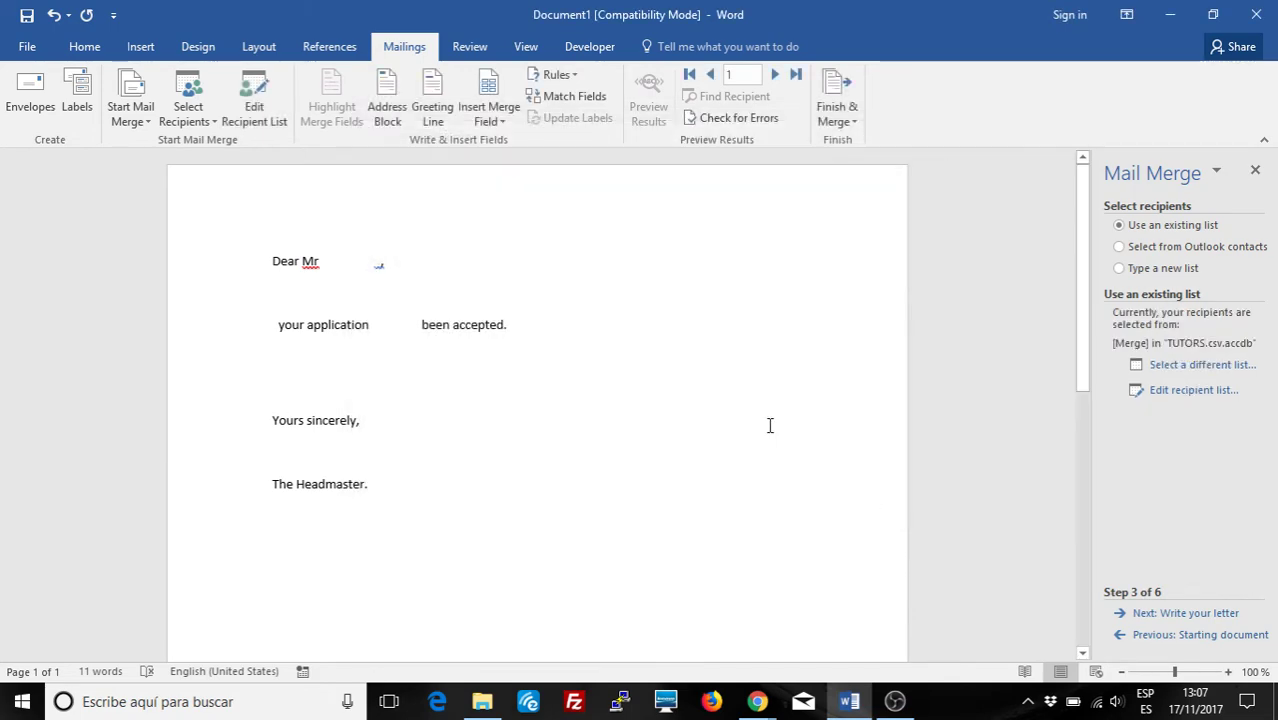
pyautogui.click(331, 262)
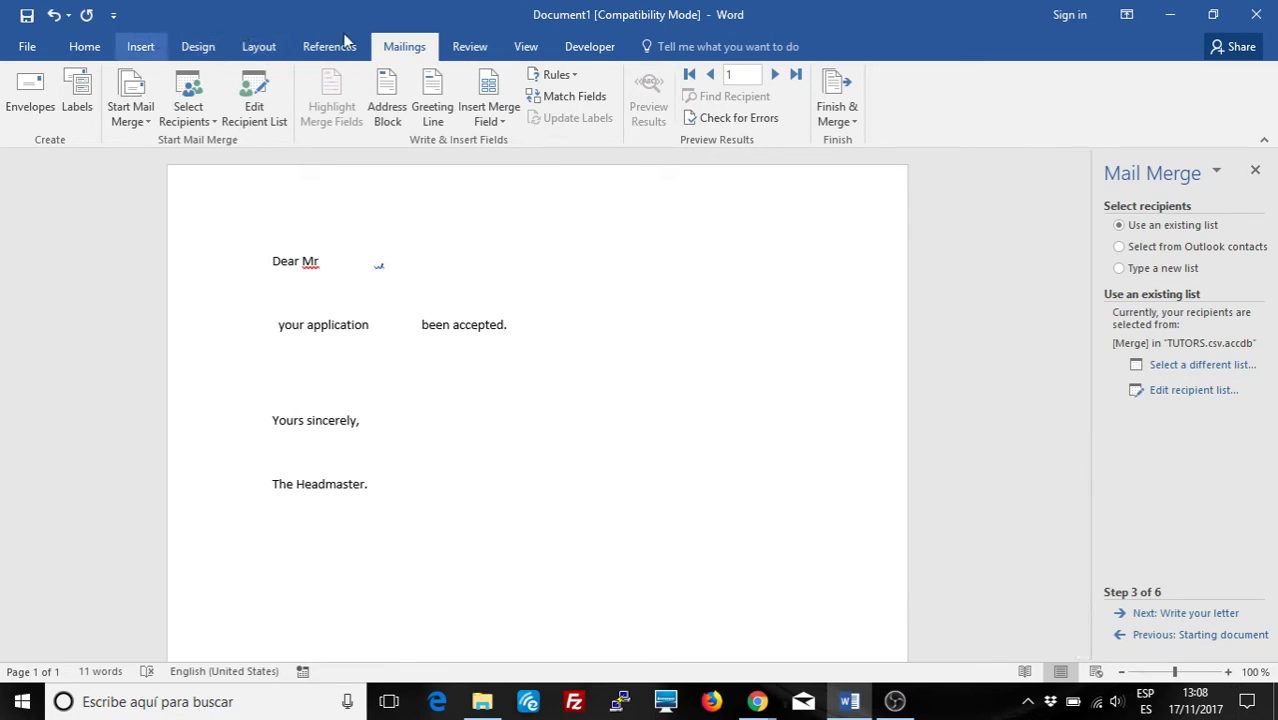
pyautogui.click(140, 46)
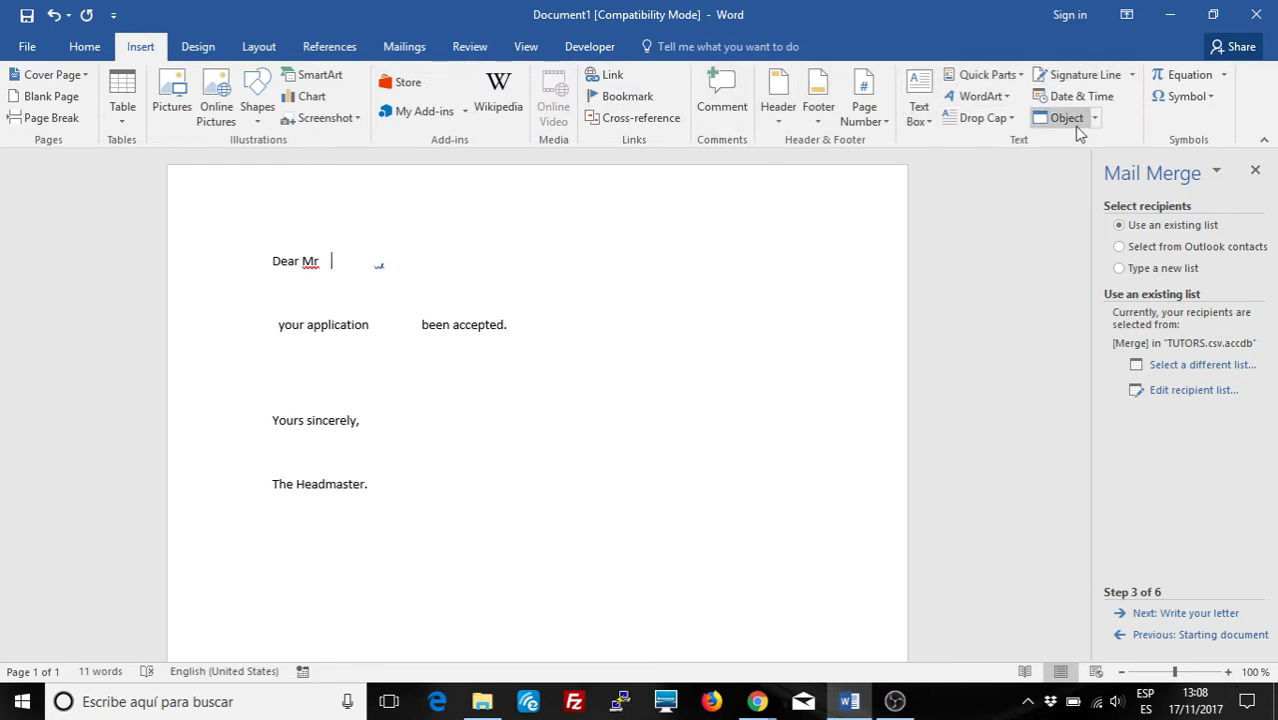
pyautogui.click(1007, 75)
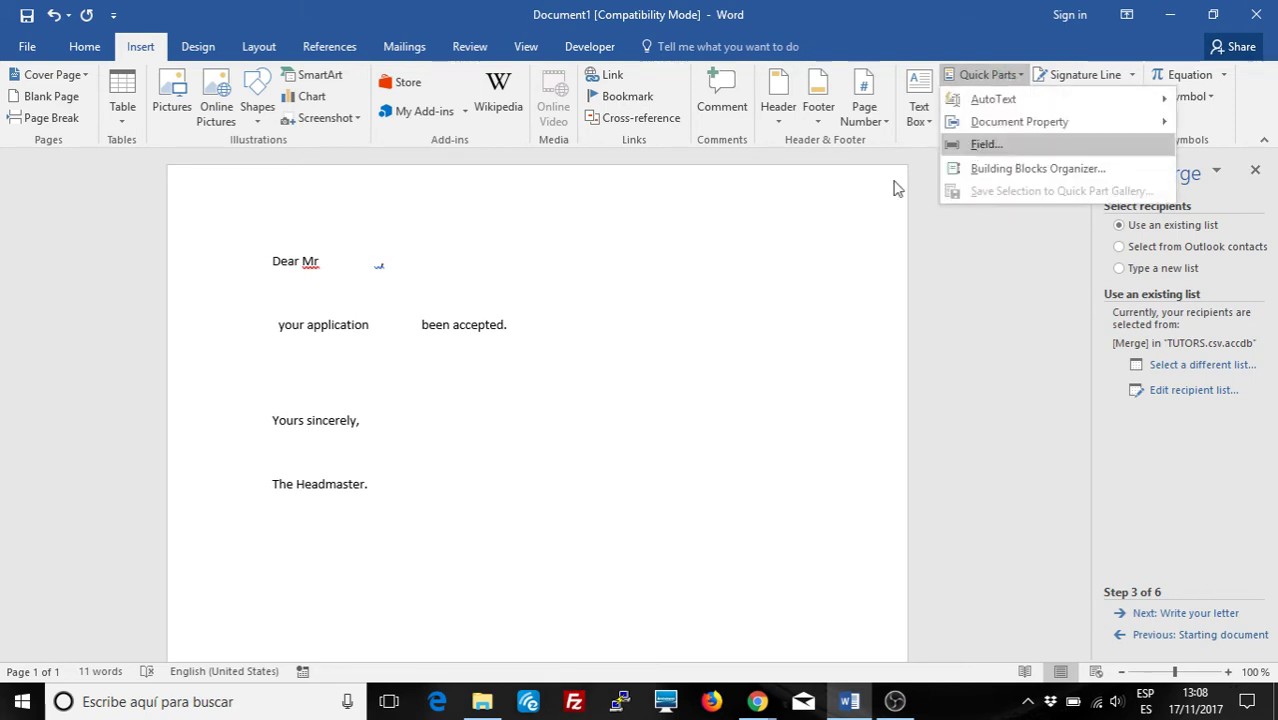
pyautogui.click(333, 258)
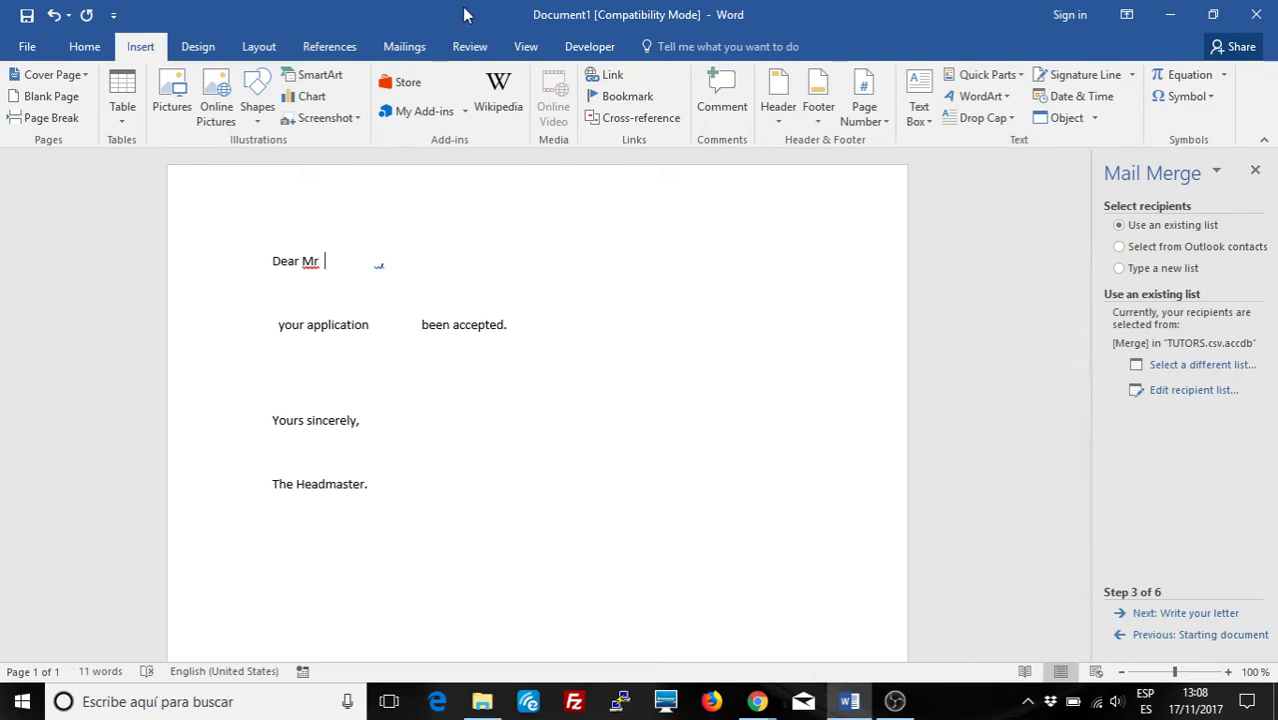
pyautogui.click(406, 46)
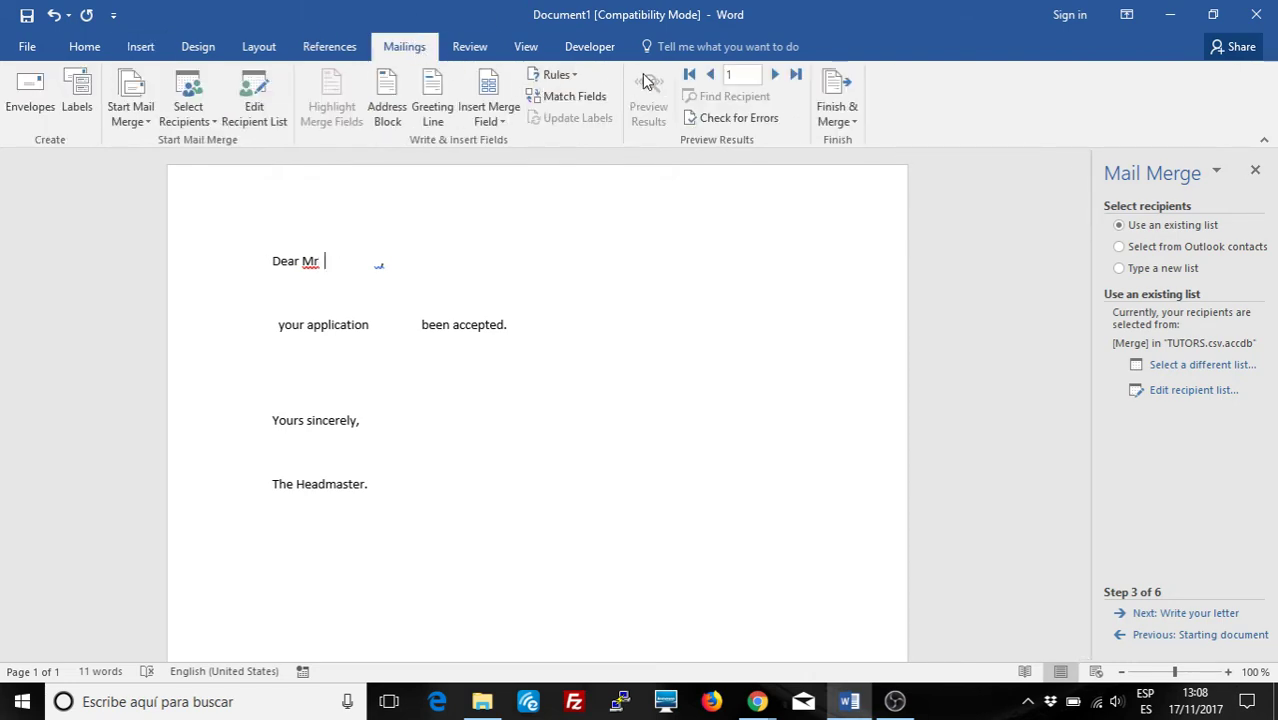
# Step: Insert the «Forename» and «Surname» merge fields after 'Dear Mr' in the greeting
pyautogui.click(495, 121)
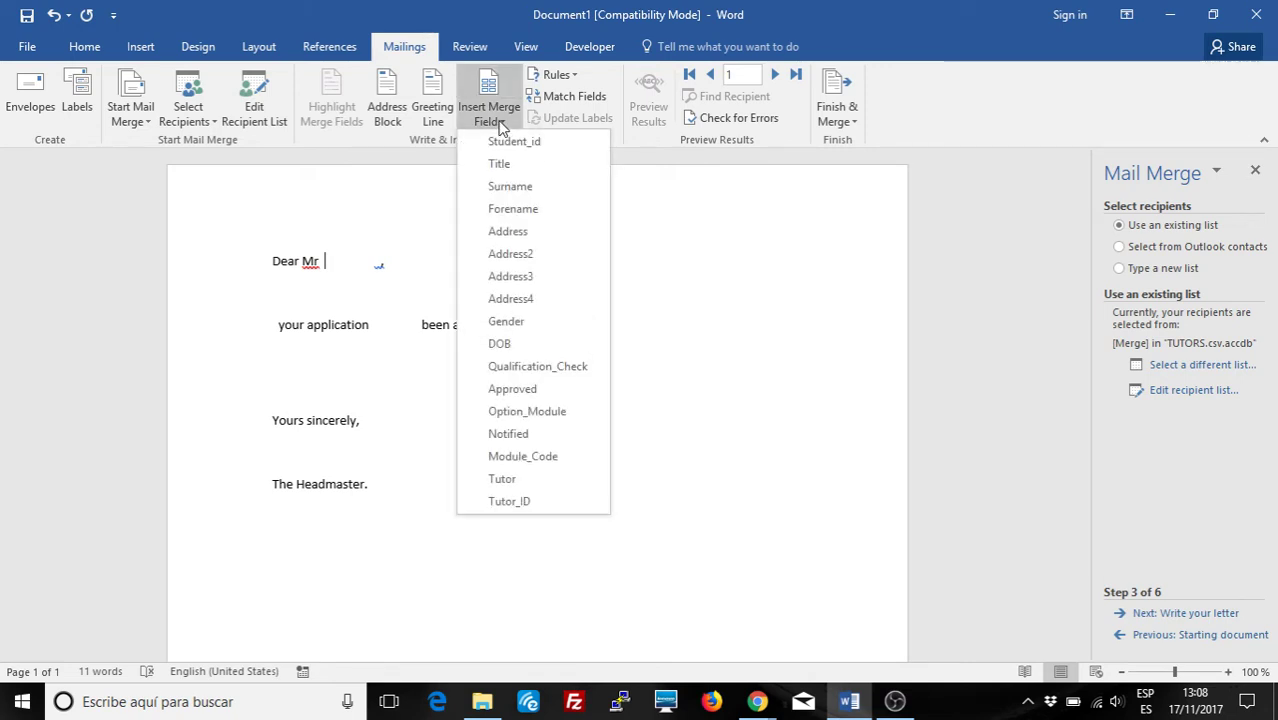
pyautogui.click(517, 210)
pyautogui.click(497, 122)
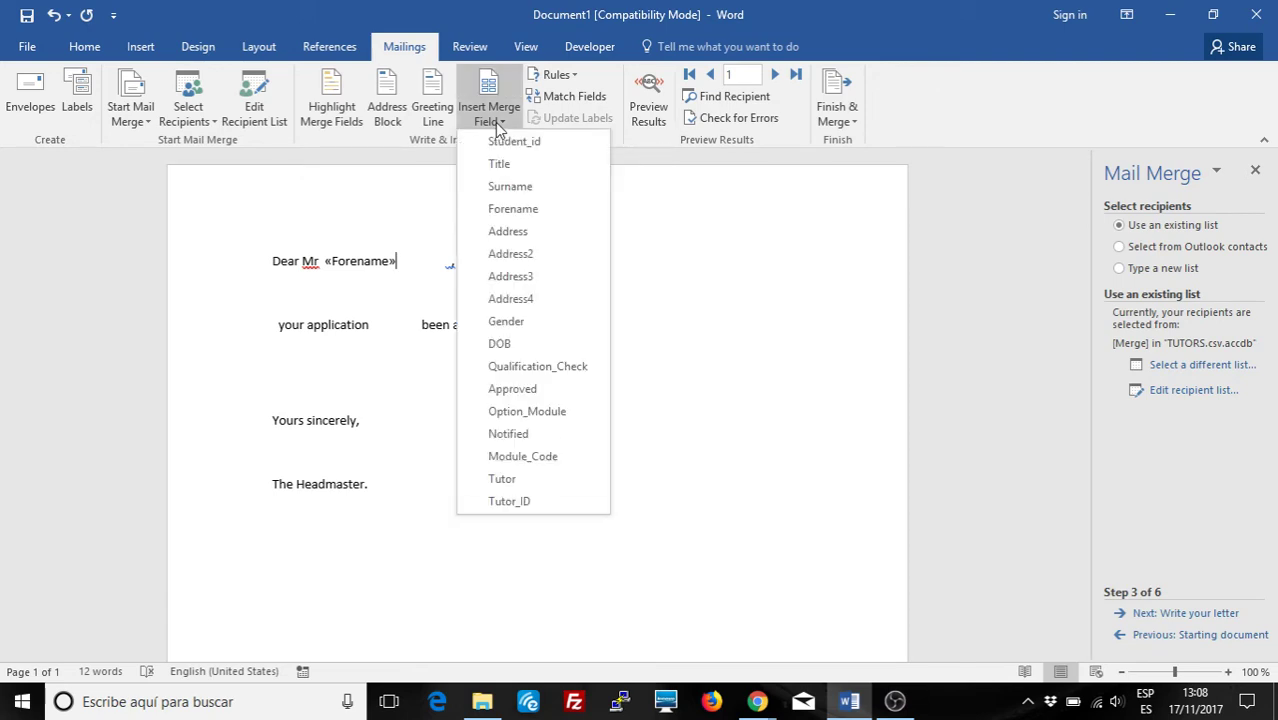
pyautogui.click(505, 186)
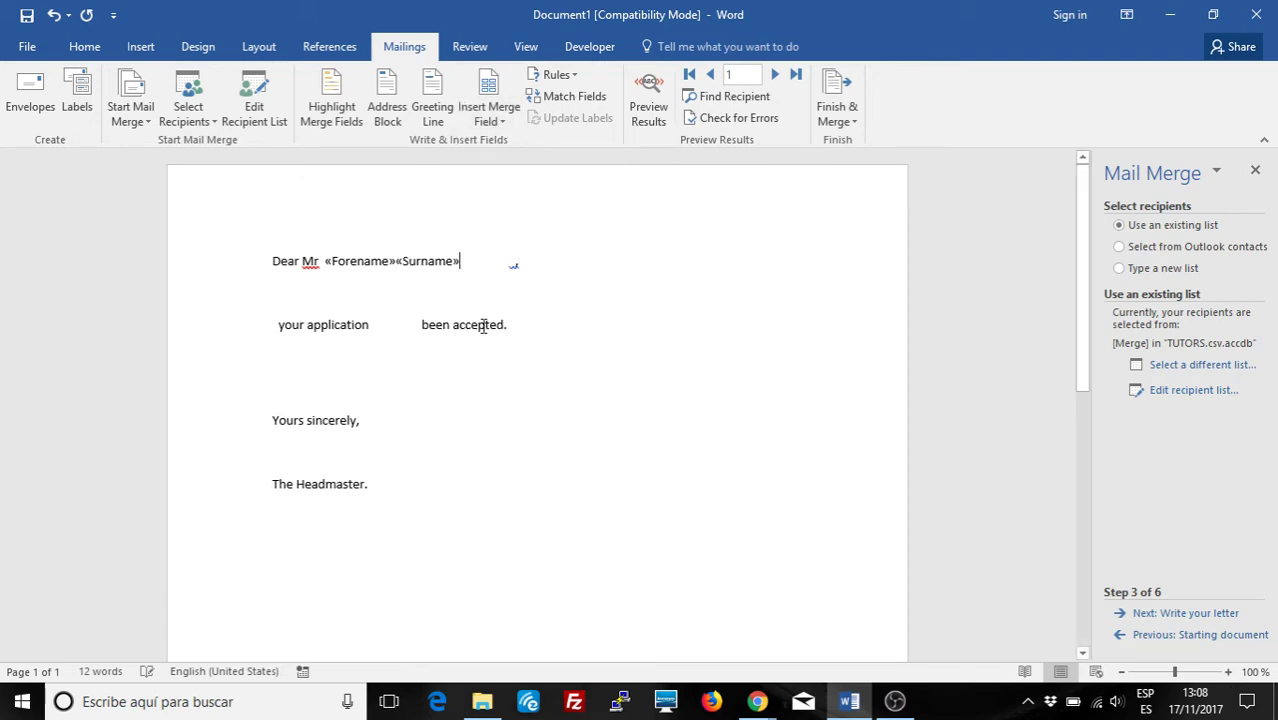
pyautogui.click(376, 325)
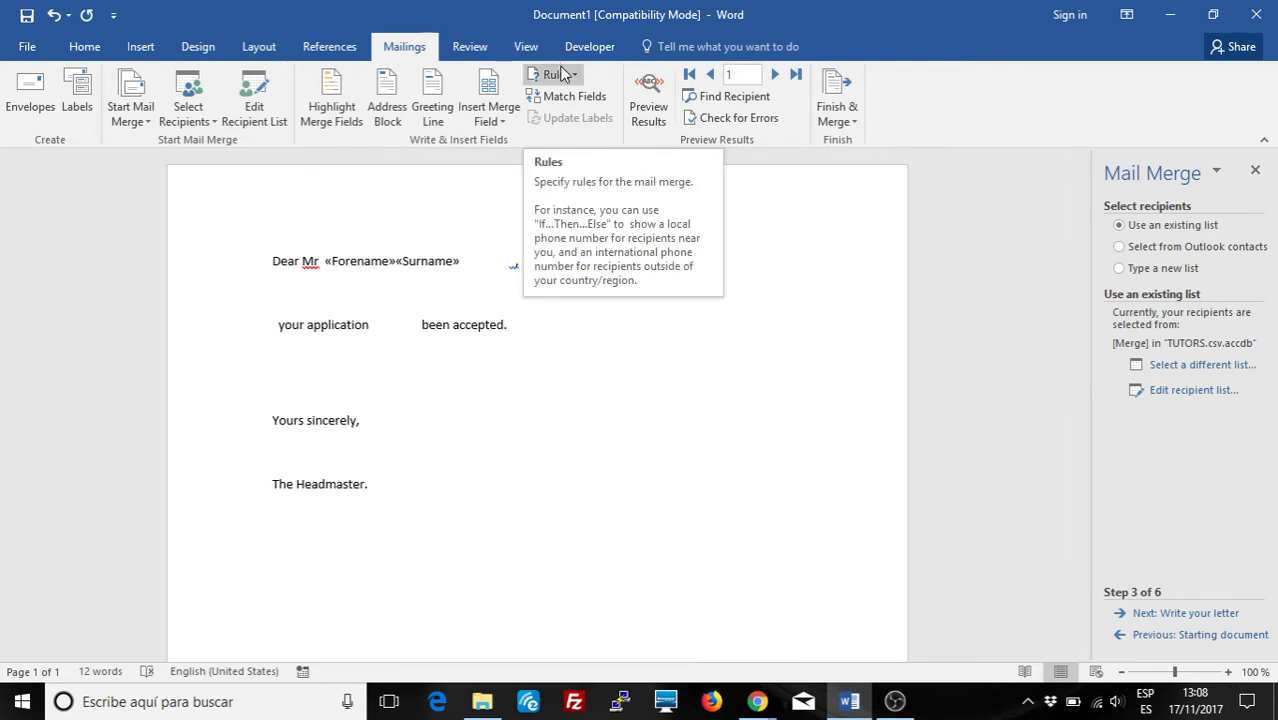
pyautogui.click(142, 47)
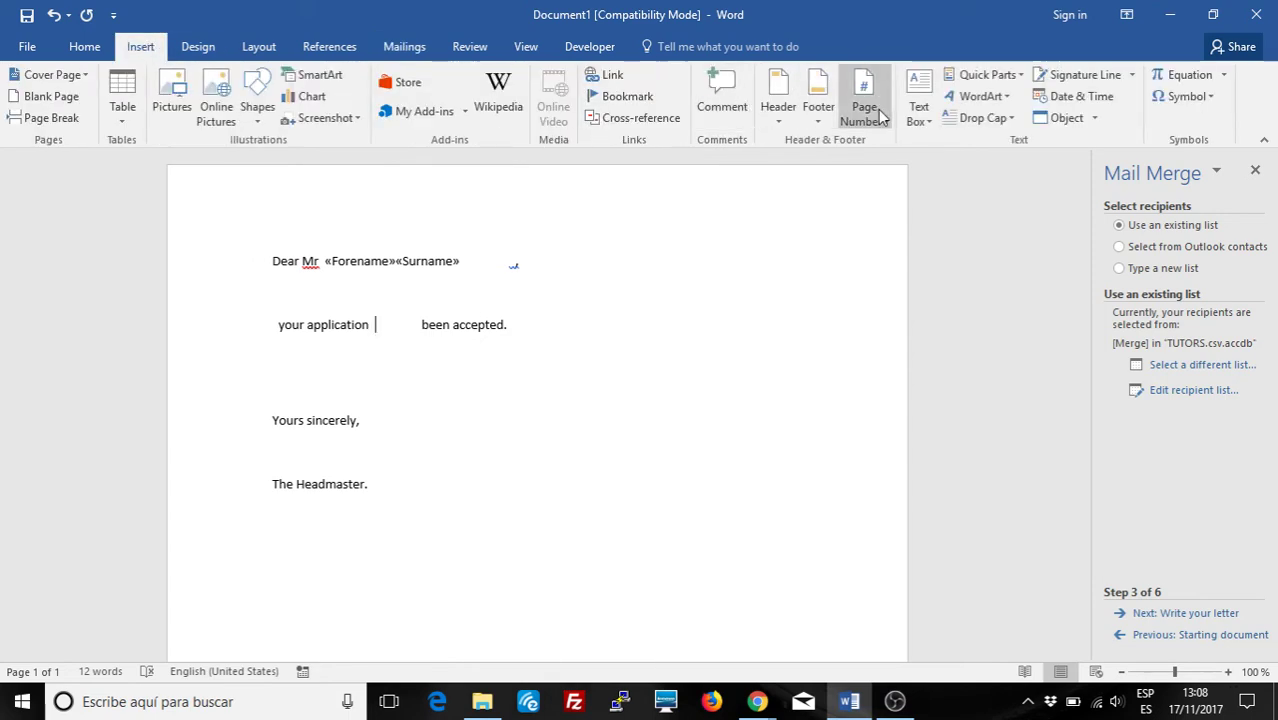
pyautogui.click(988, 75)
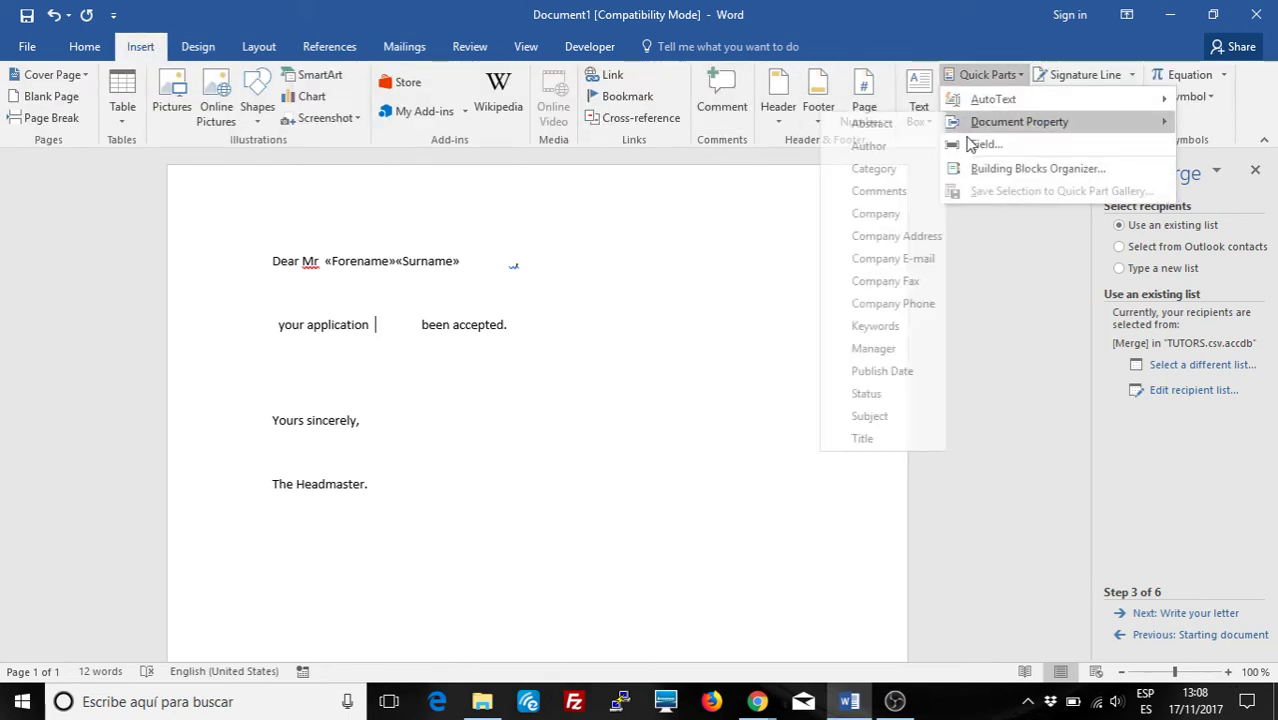
pyautogui.click(429, 290)
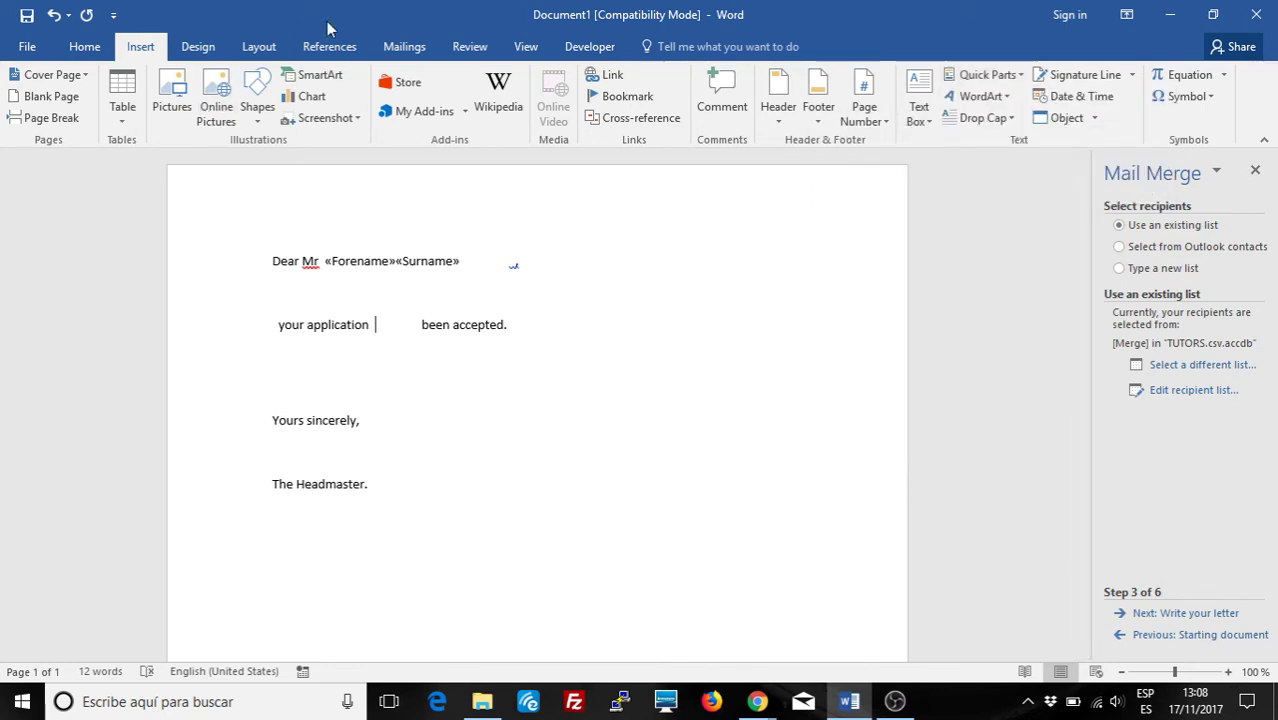
pyautogui.click(391, 48)
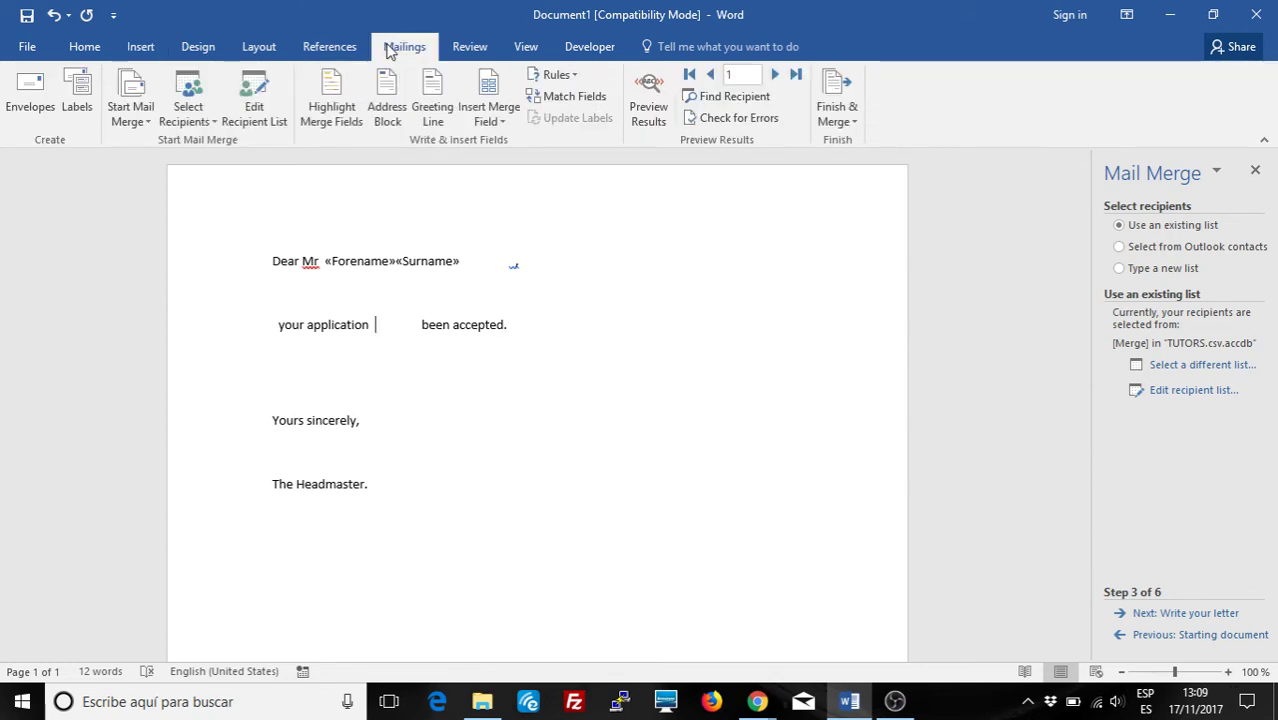
# Step: Insert an IF rule: Approved equal to True gives 'does meet', otherwise 'does not meet'
pyautogui.click(560, 76)
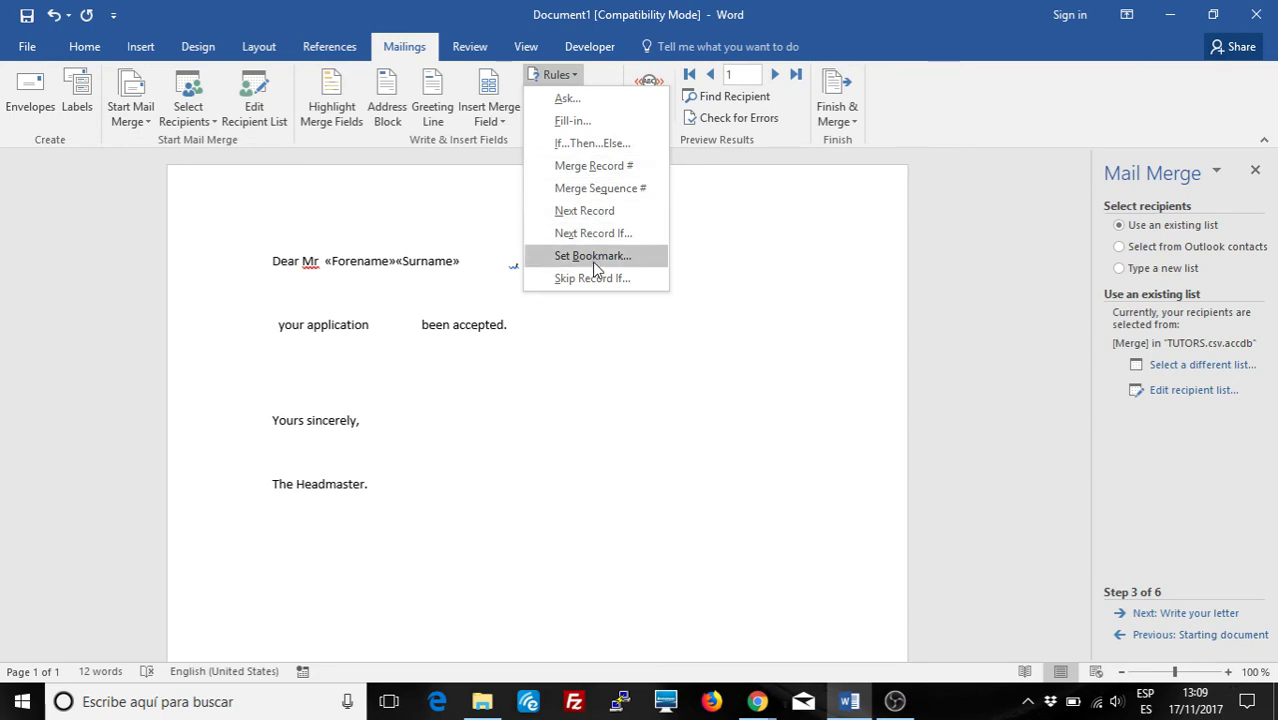
pyautogui.click(590, 144)
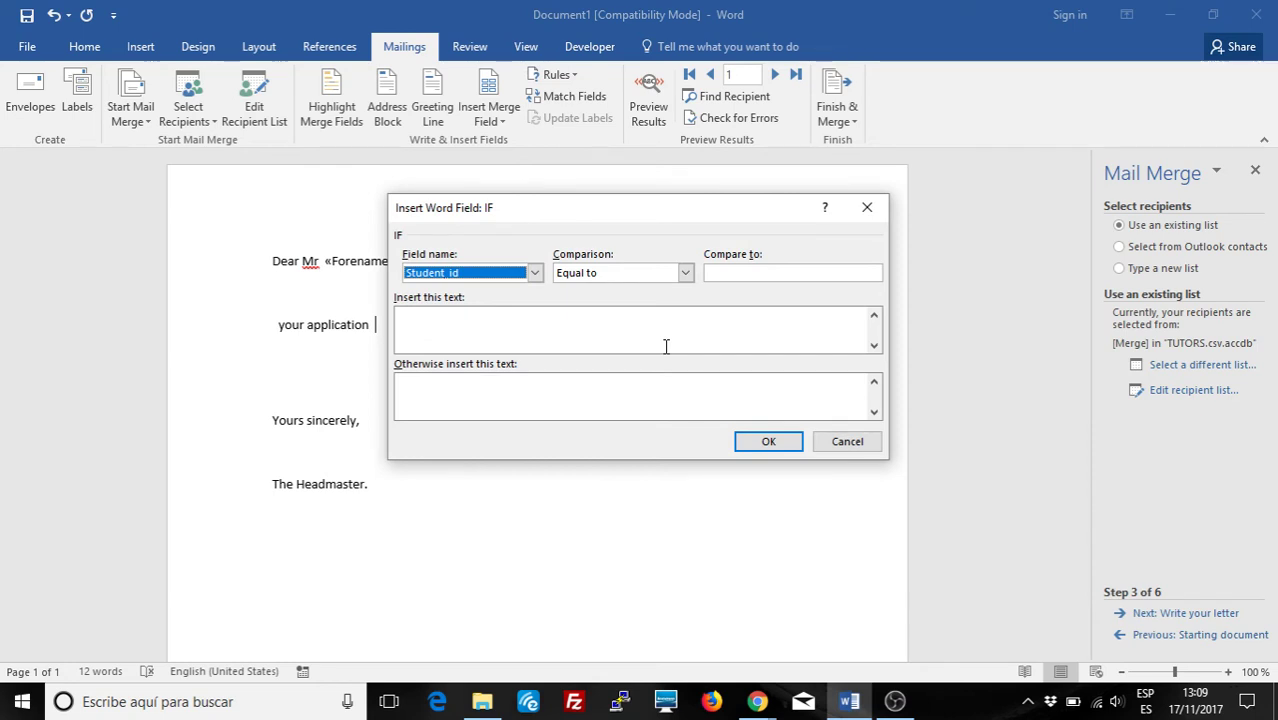
pyautogui.click(535, 273)
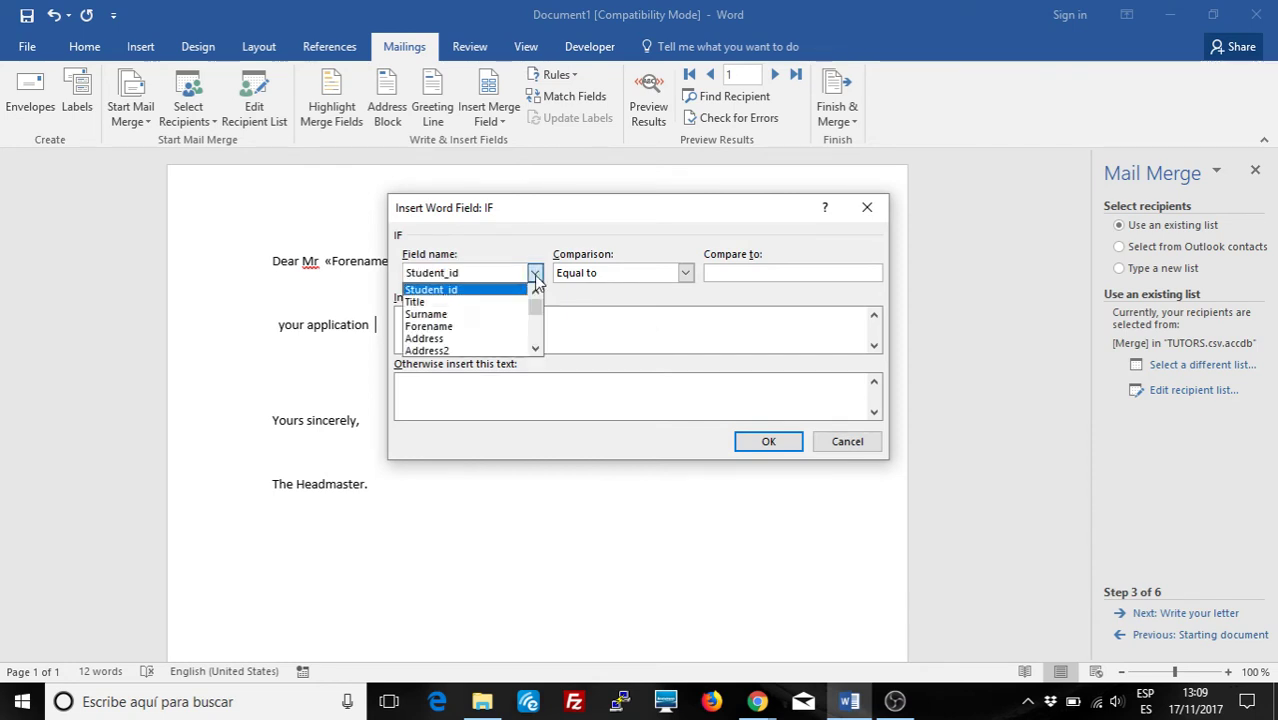
pyautogui.moveTo(537, 315); pyautogui.dragTo(535, 324)
pyautogui.click(497, 338)
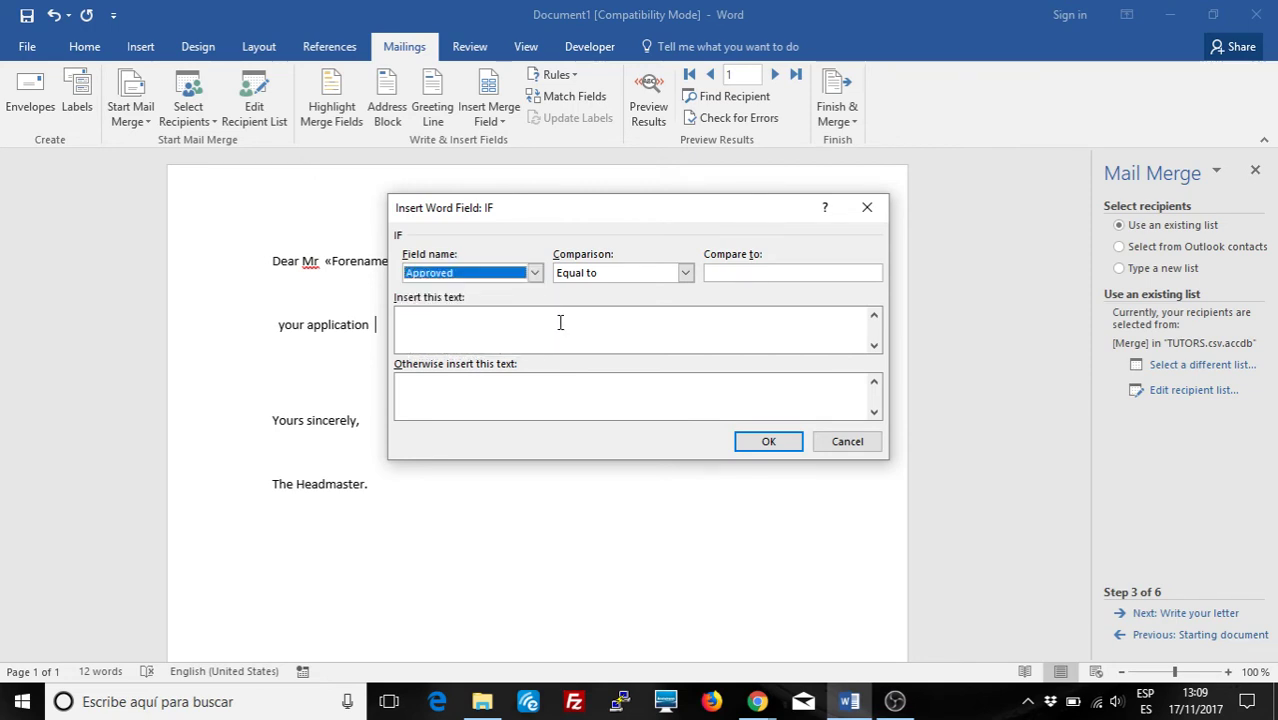
pyautogui.click(768, 276)
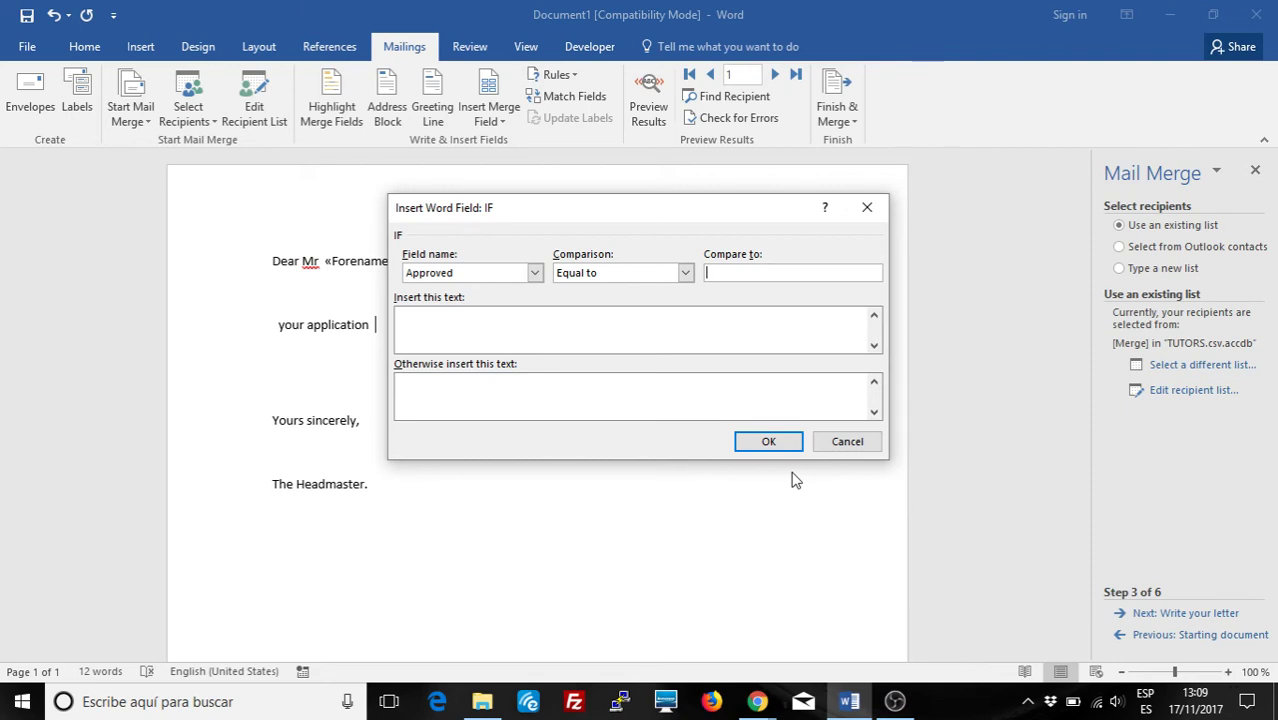
pyautogui.write('Tur')
pyautogui.click(480, 316)
pyautogui.write('does meet')
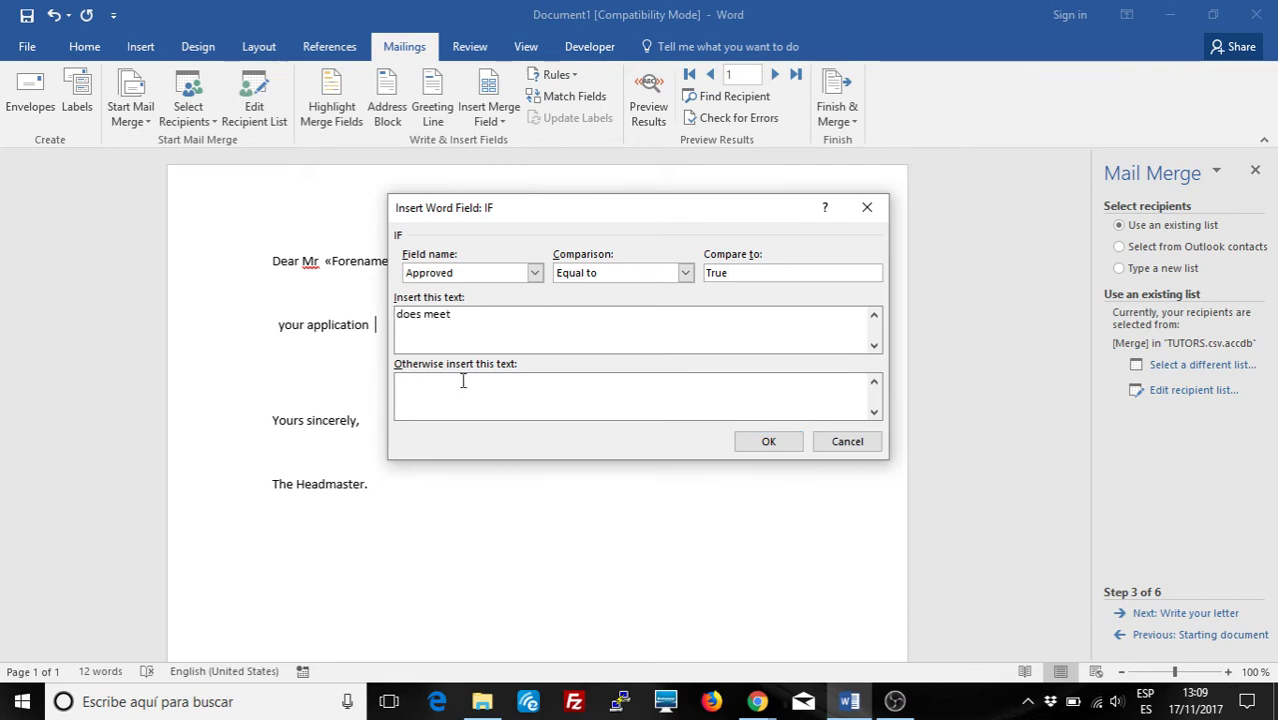
pyautogui.write('does not')
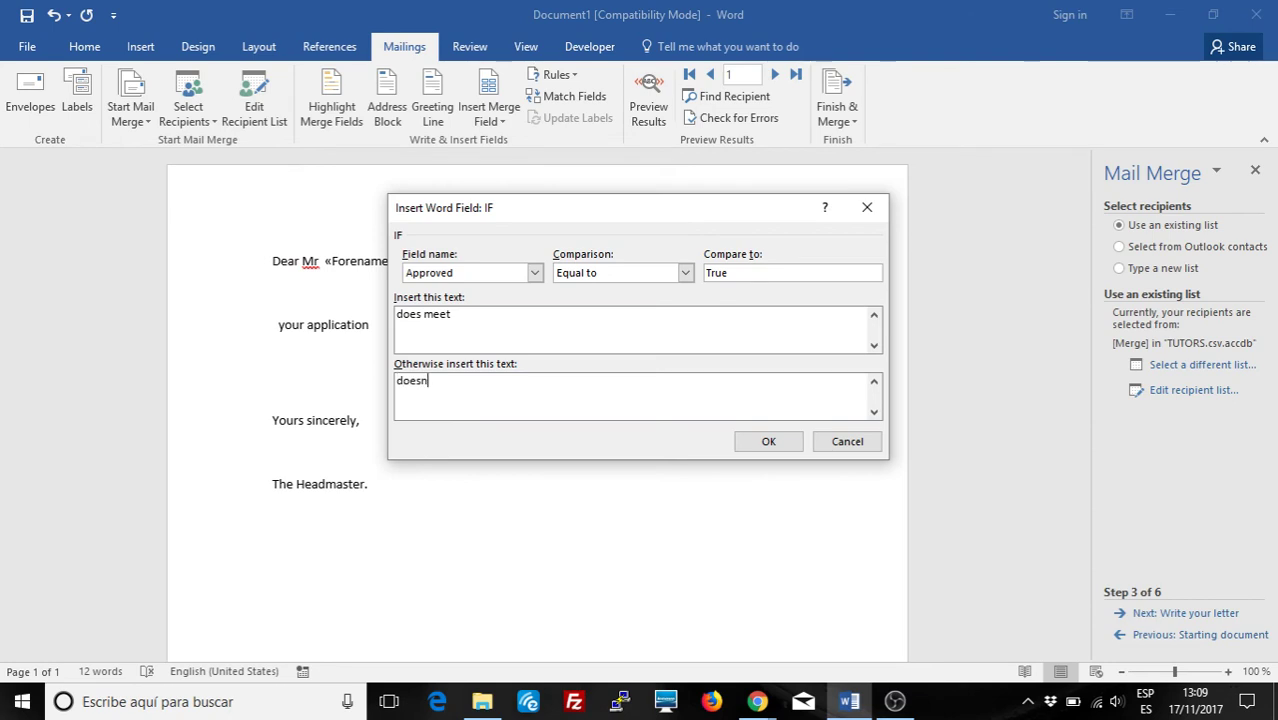
pyautogui.write(' meet')
pyautogui.click(782, 449)
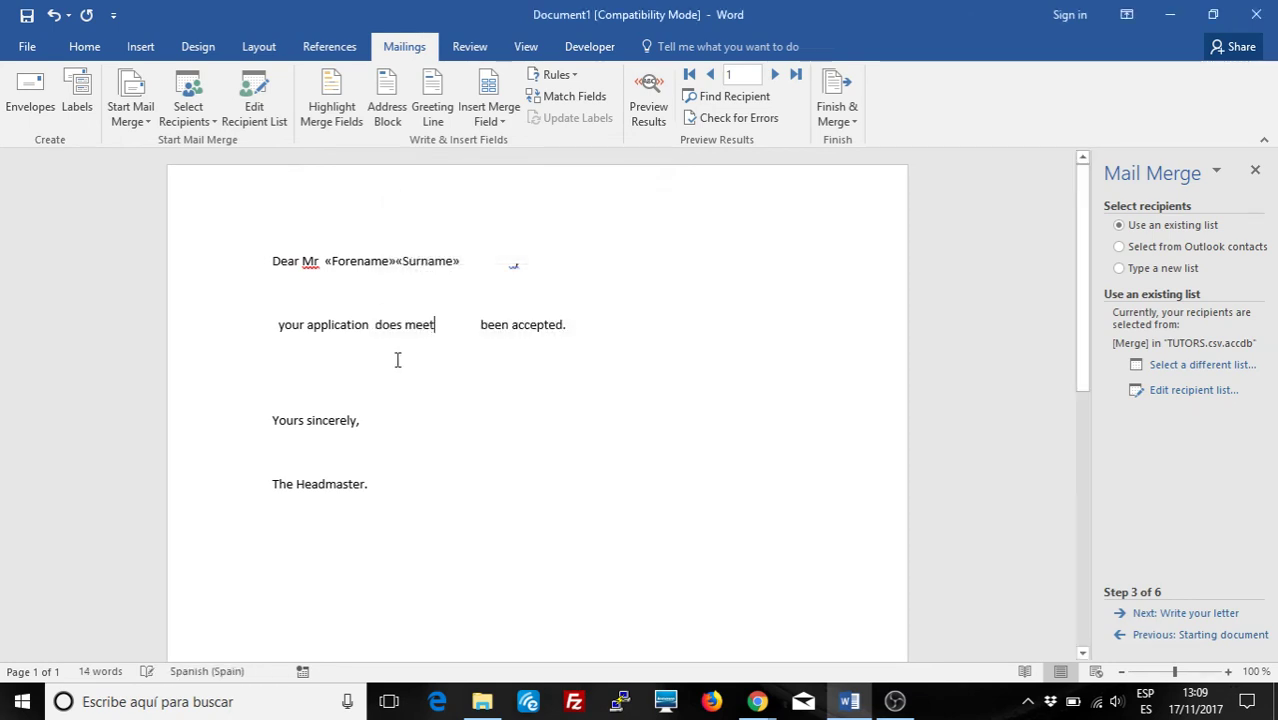
pyautogui.click(396, 324)
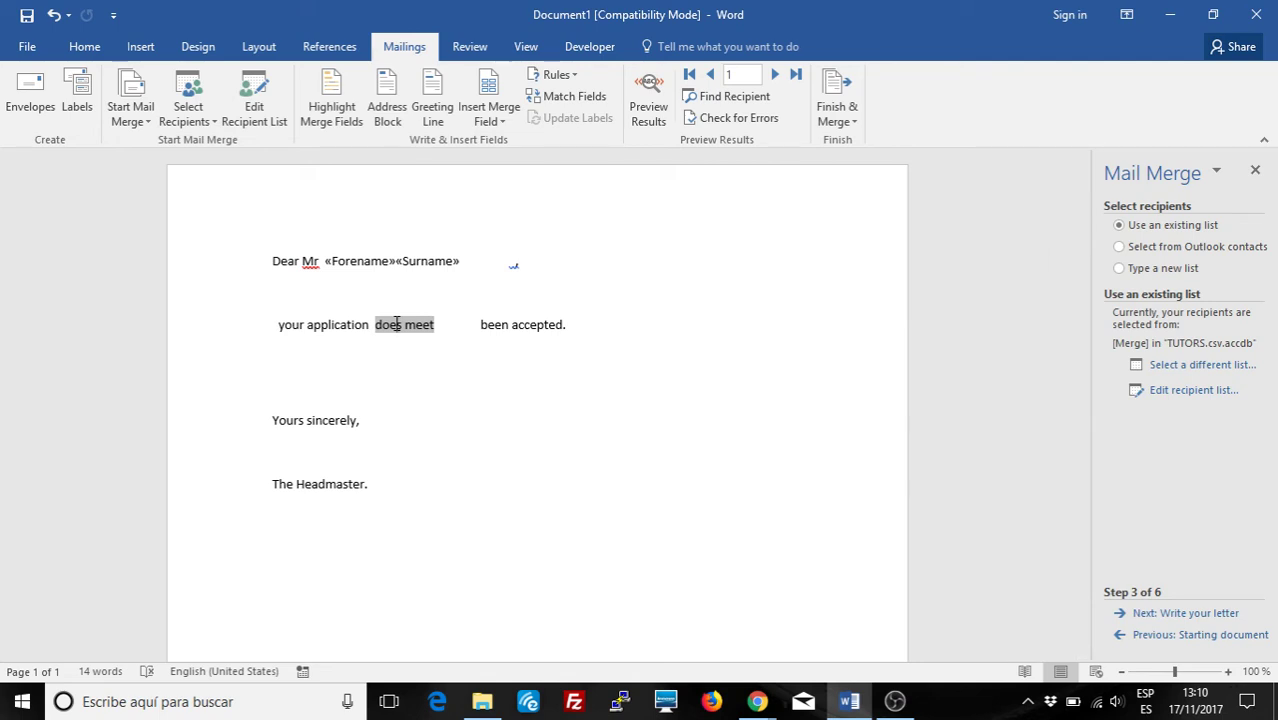
pyautogui.rightClick(396, 324)
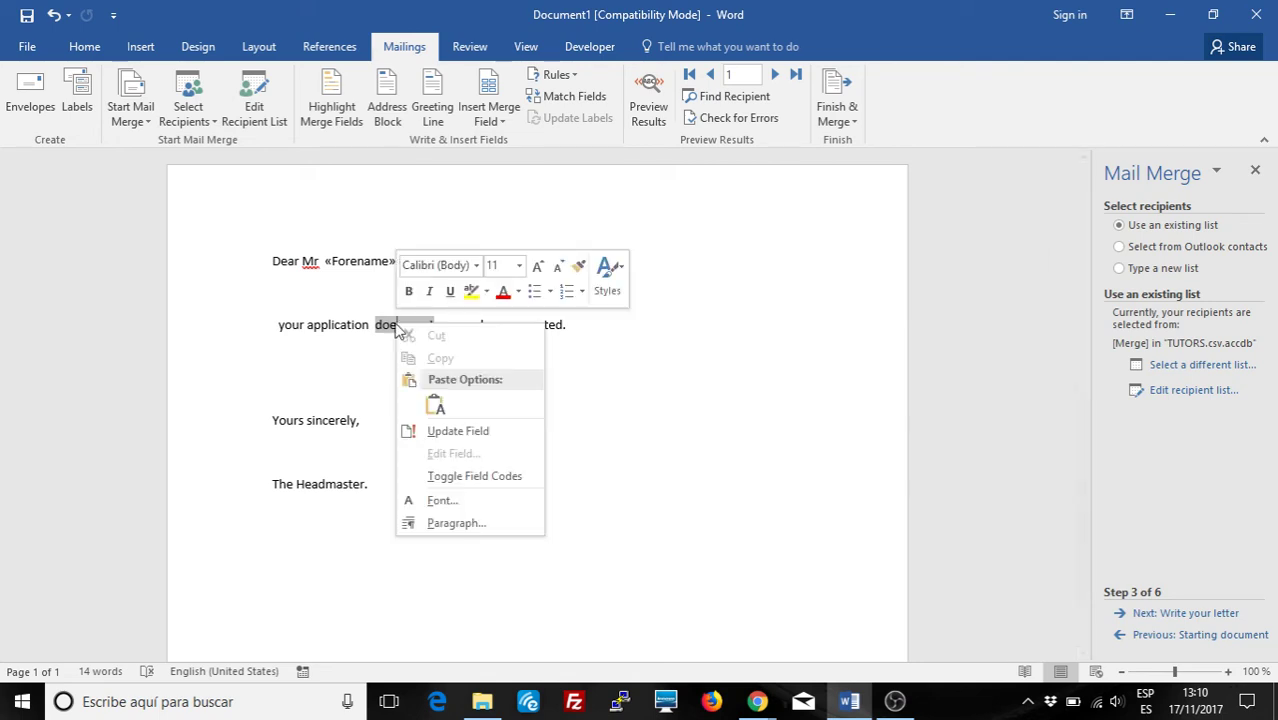
pyautogui.click(474, 478)
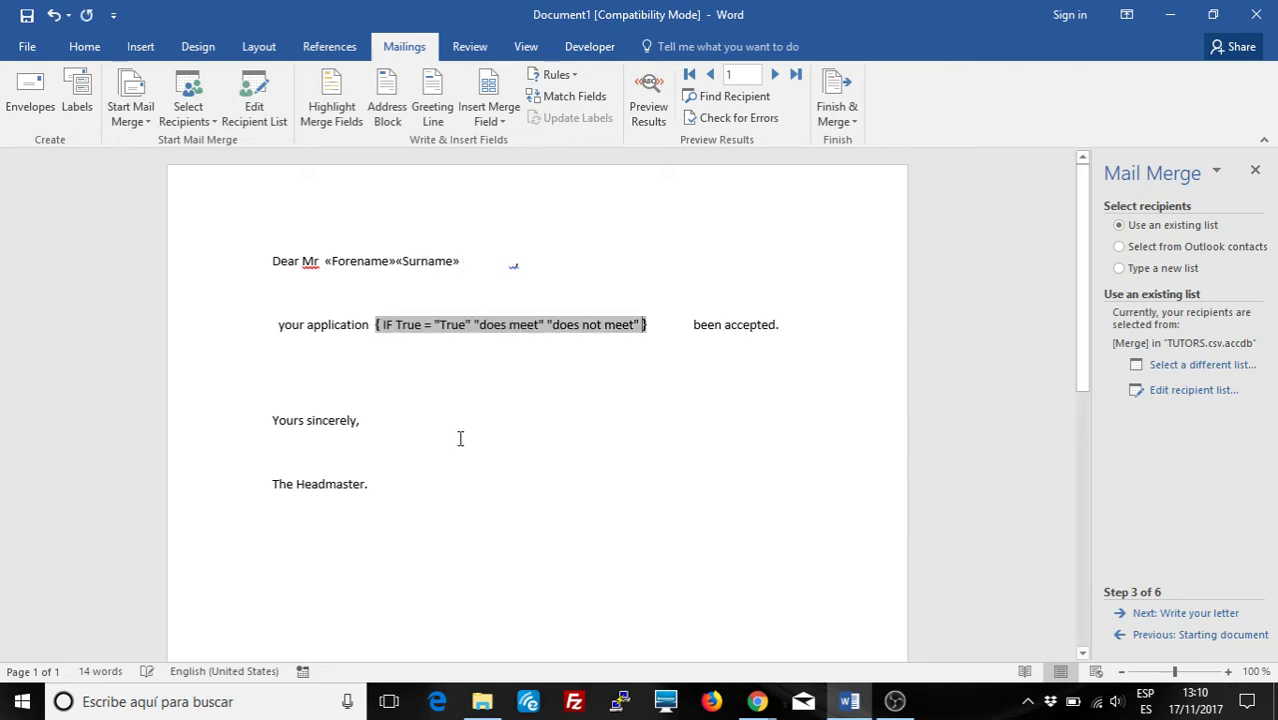
pyautogui.rightClick(561, 327)
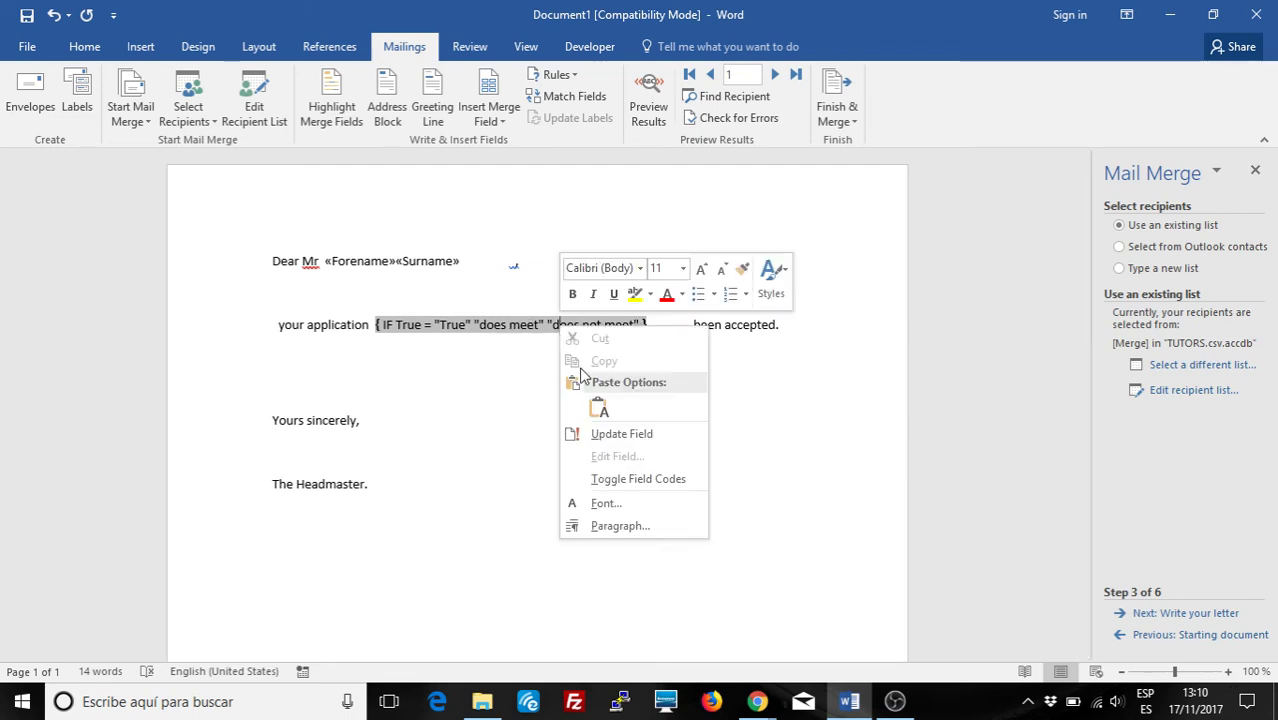
pyautogui.click(602, 481)
pyautogui.click(416, 383)
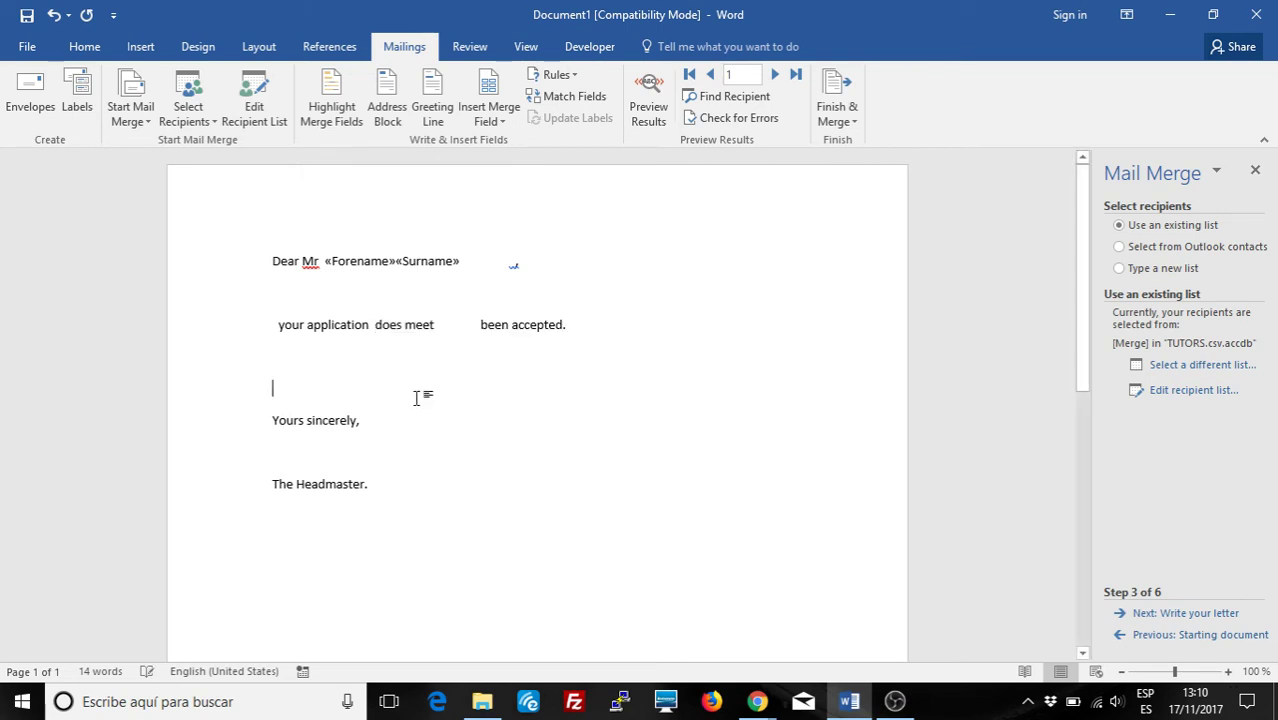
# Step: Add a space between «Forename» and «Surname», then preview recipient 1's merged letter
pyautogui.click(1188, 613)
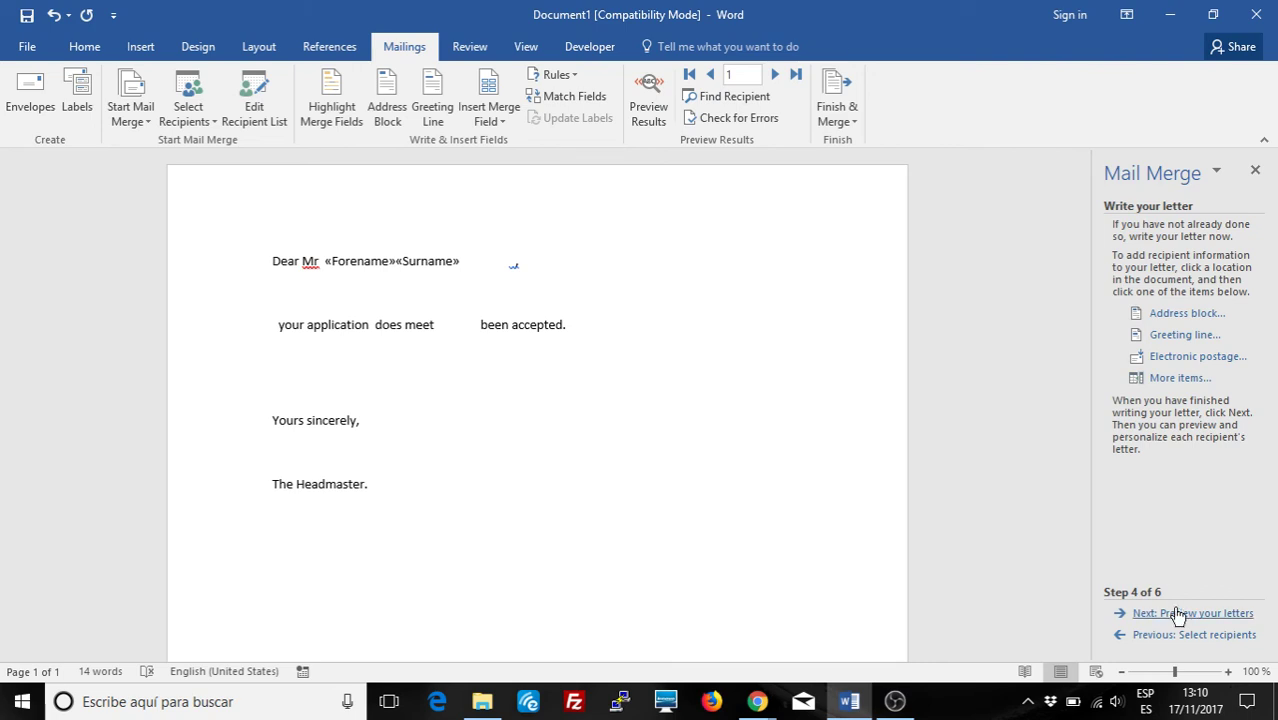
pyautogui.click(1180, 613)
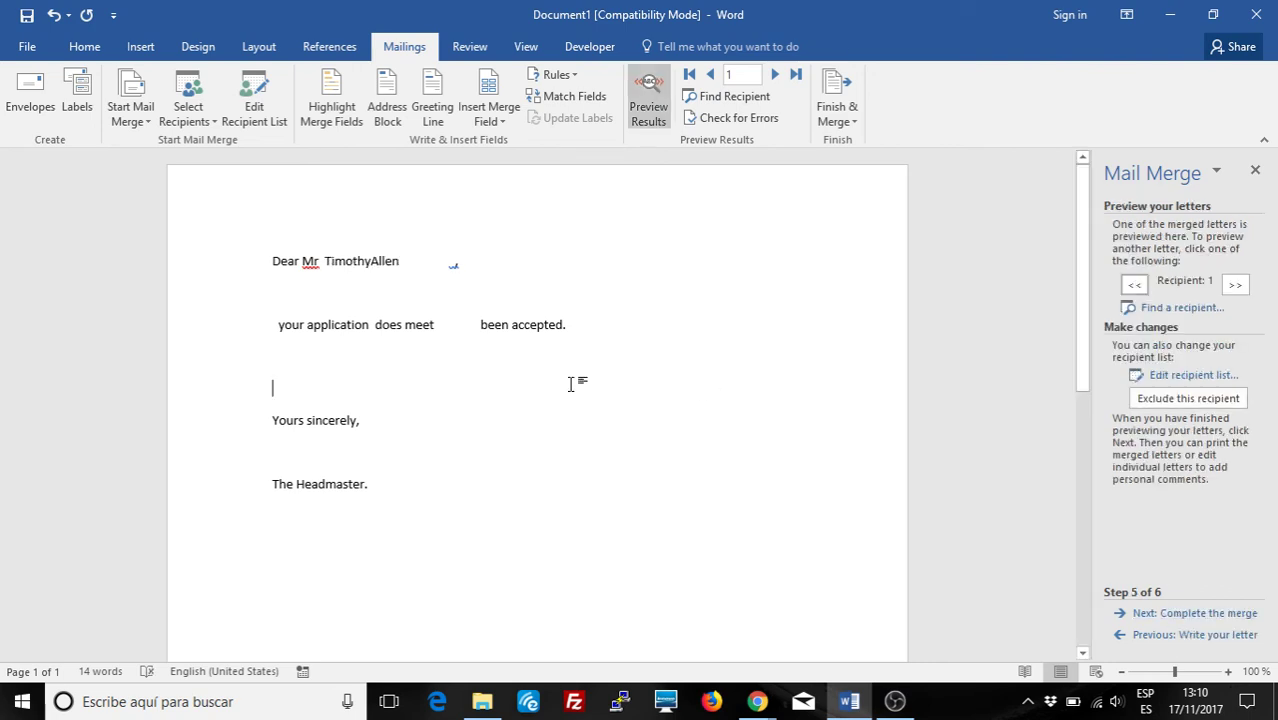
pyautogui.doubleClick(367, 263)
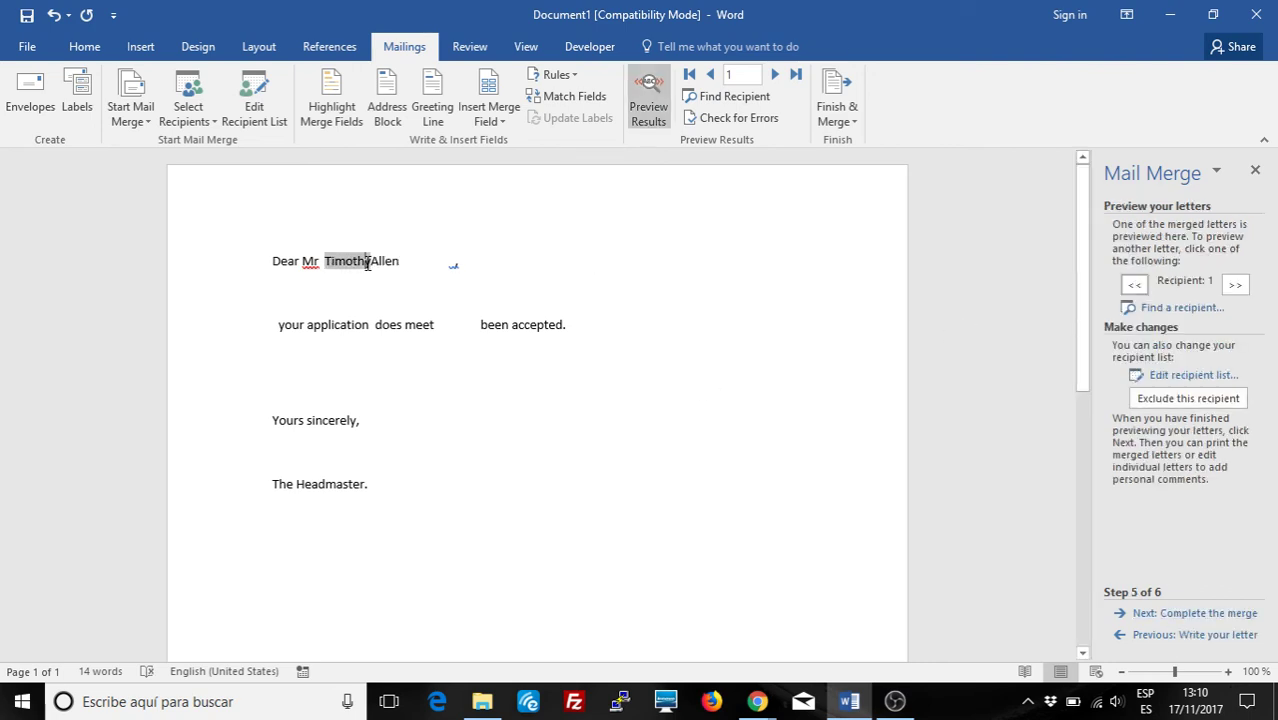
pyautogui.click(1165, 634)
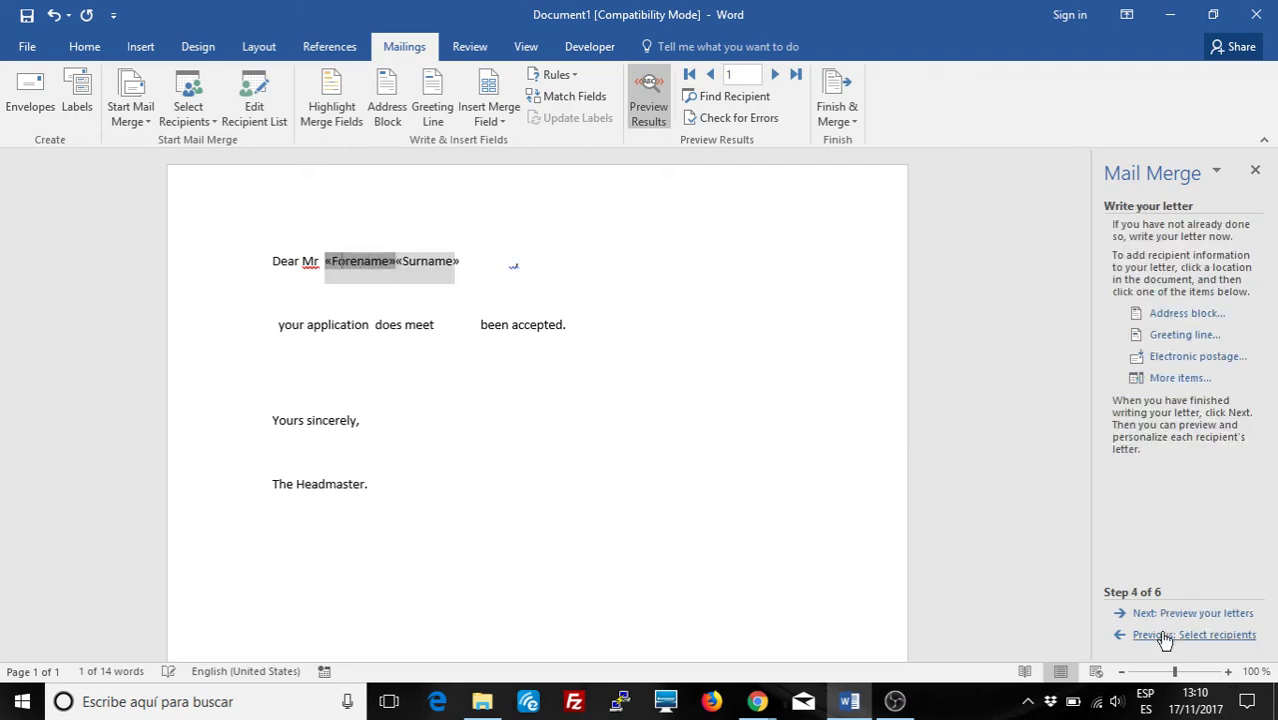
pyautogui.click(396, 260)
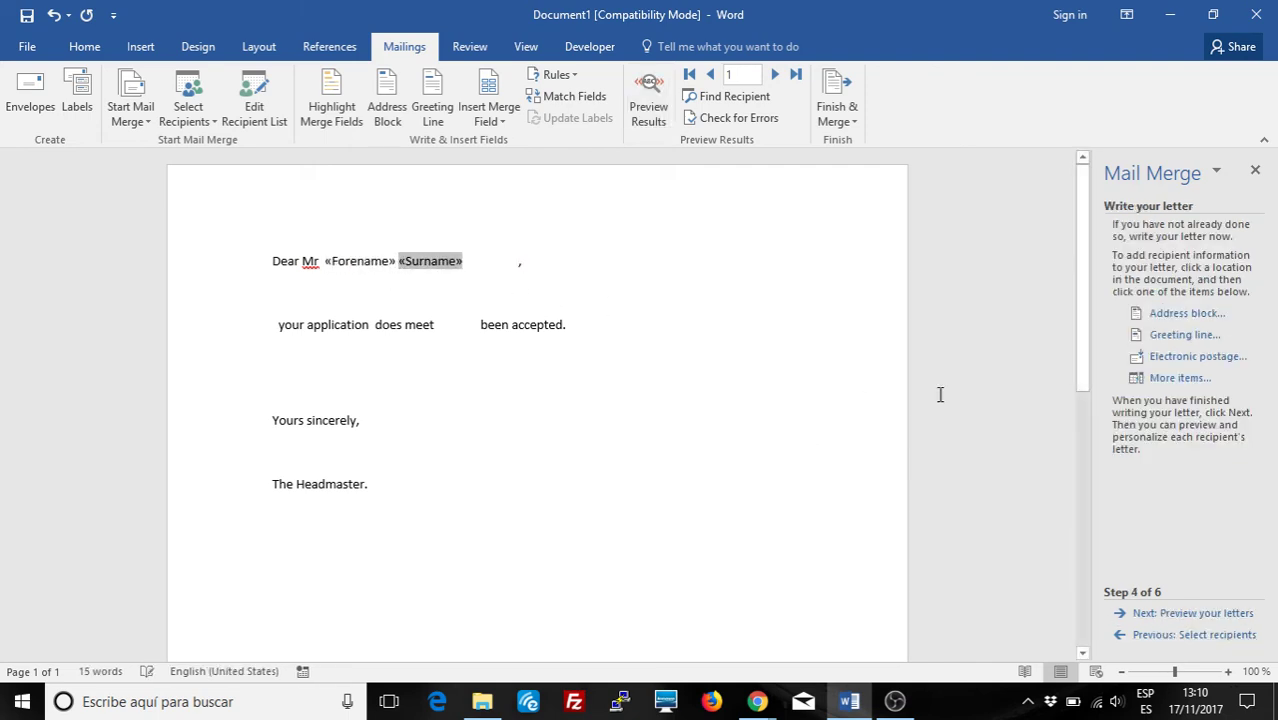
pyautogui.click(1184, 614)
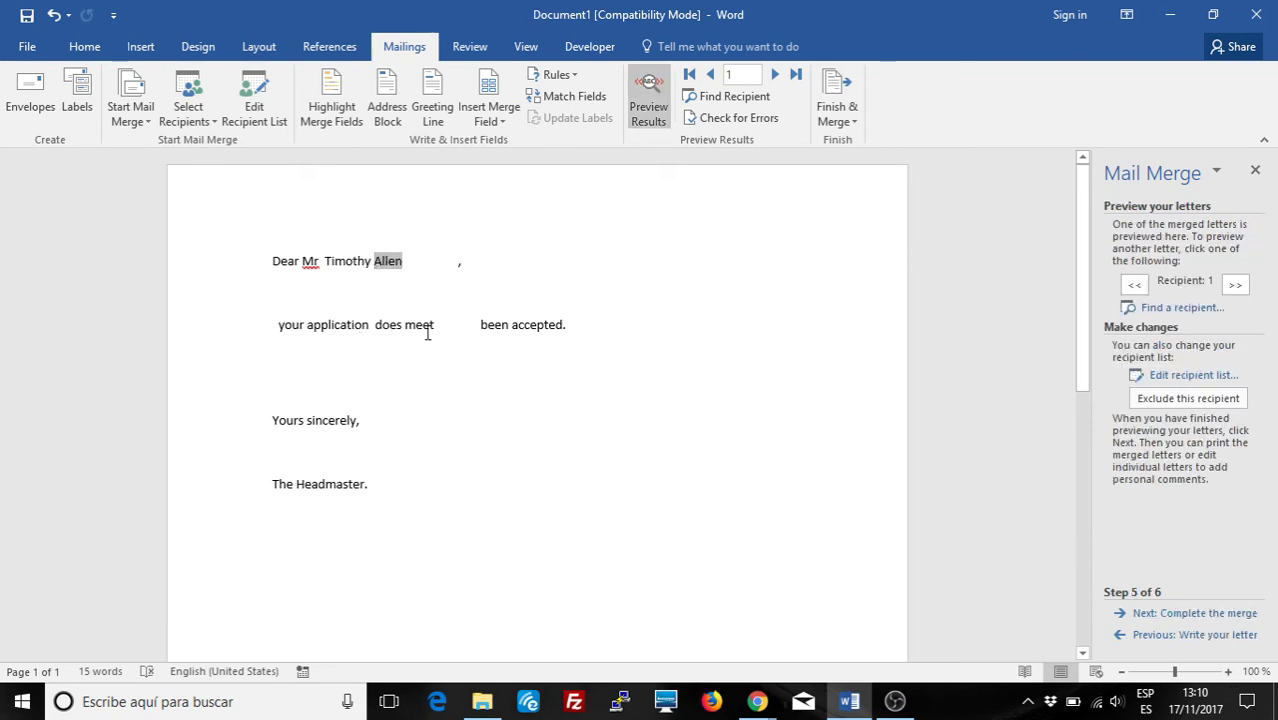
# Step: Replace 'been accepted.' after the IF result with 'our requirements.'
pyautogui.moveTo(480, 330); pyautogui.dragTo(562, 327)
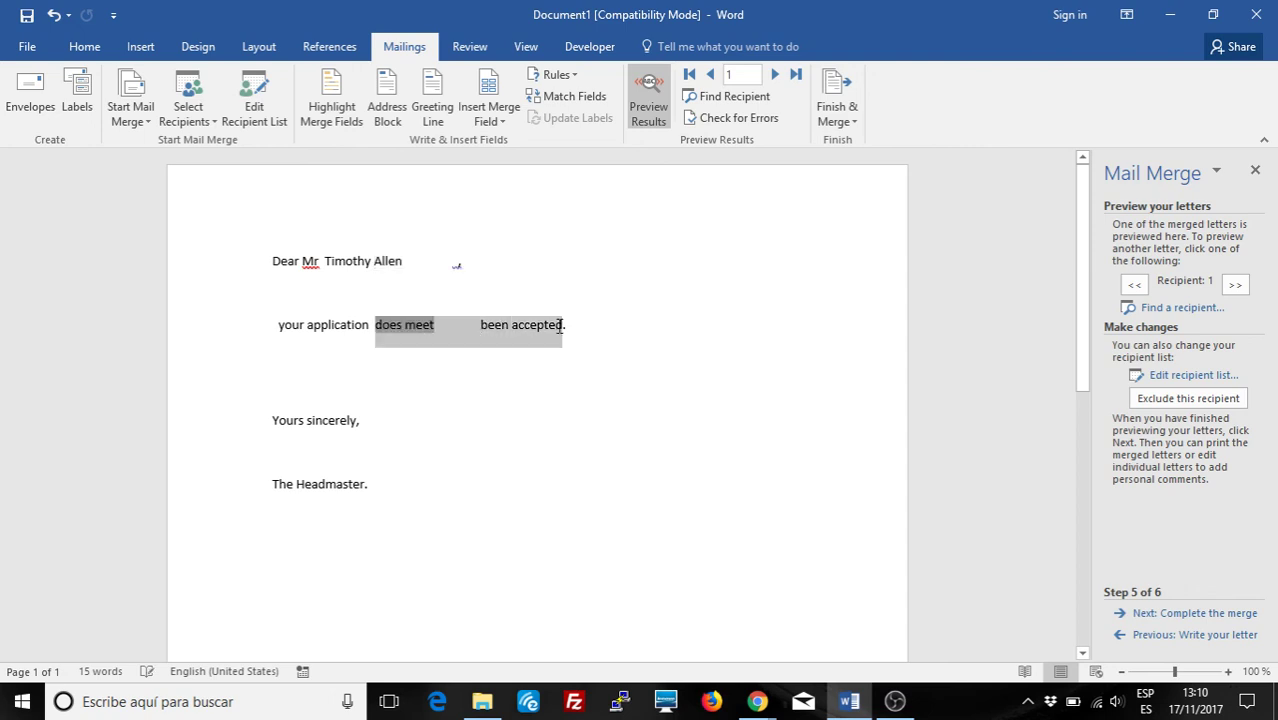
pyautogui.click(460, 326)
pyautogui.moveTo(470, 326); pyautogui.dragTo(567, 326)
pyautogui.click(567, 326)
pyautogui.press('BackSpace')
pyautogui.press('BackSpace')
pyautogui.press('BackSpace')
pyautogui.press('BackSpace')
pyautogui.press('BackSpace')
pyautogui.press('BackSpace')
pyautogui.press('BackSpace')
pyautogui.press('BackSpace')
pyautogui.press('BackSpace')
pyautogui.press('BackSpace')
pyautogui.press('BackSpace')
pyautogui.press('BackSpace')
pyautogui.press('BackSpace')
pyautogui.press('BackSpace')
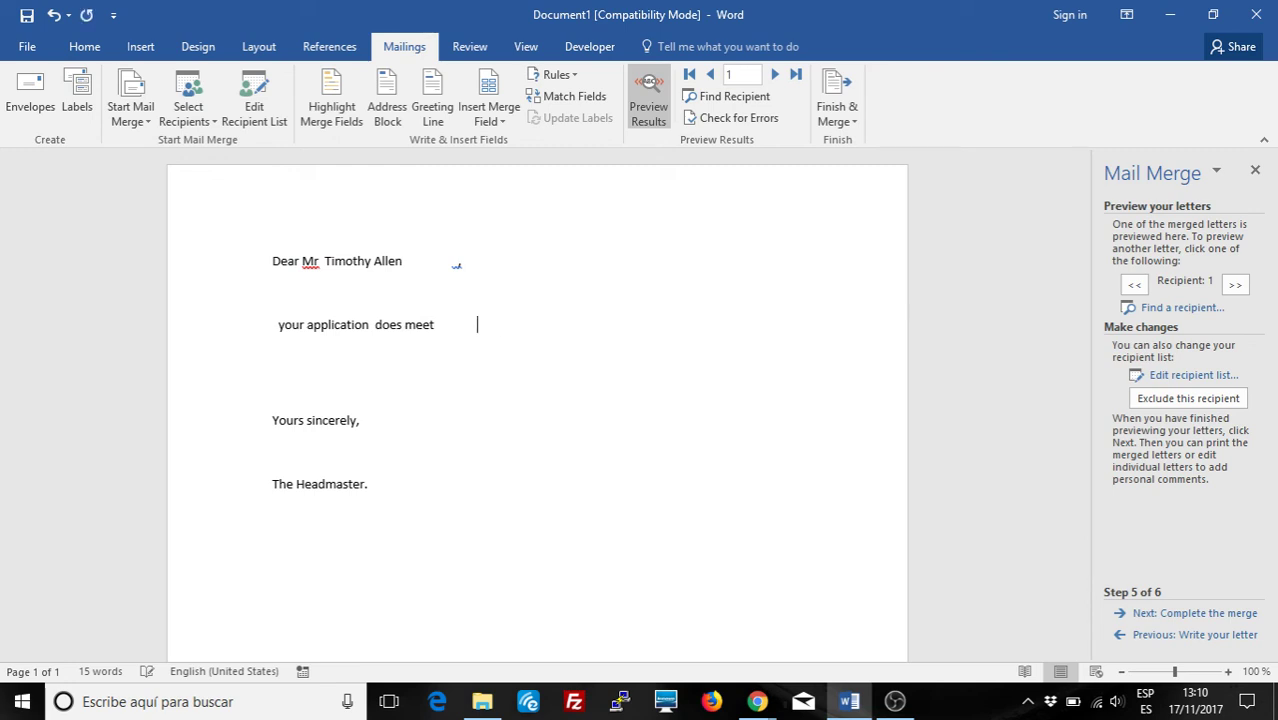
pyautogui.write('our requirements.')
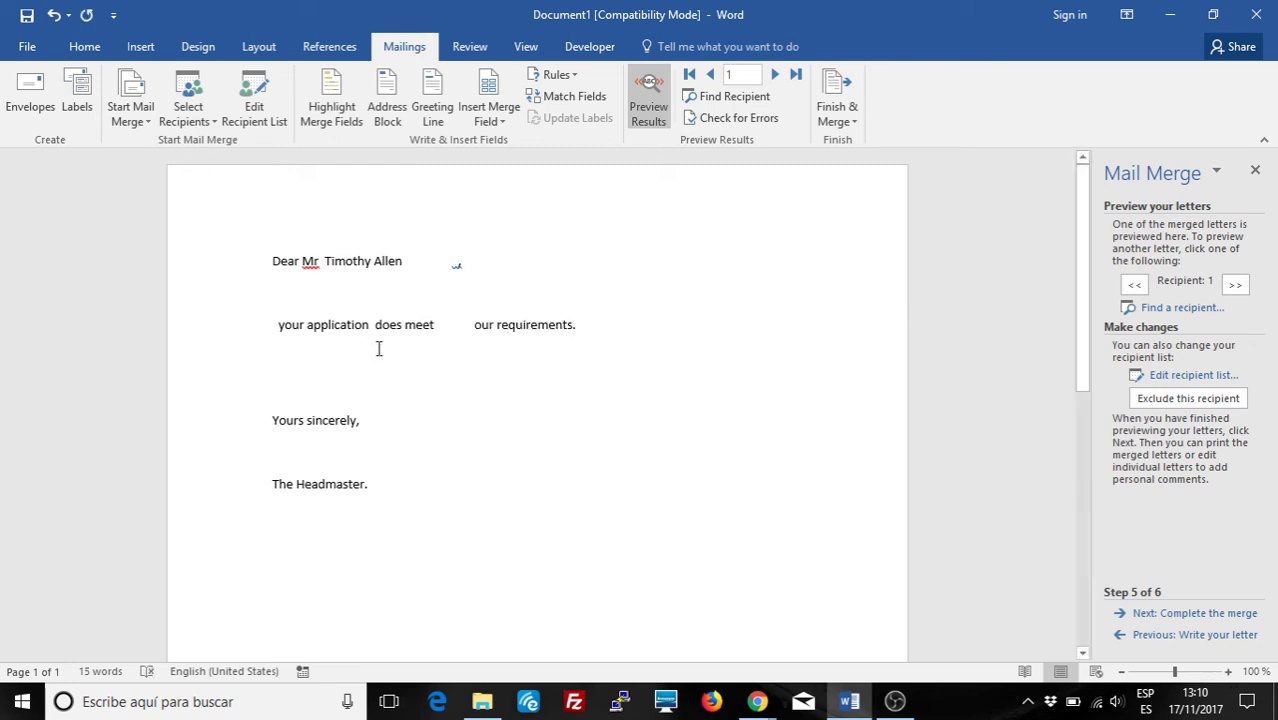
# Step: Preview the merged letters for recipients 2, 3, 4 and 5 in turn
pyautogui.click(1235, 285)
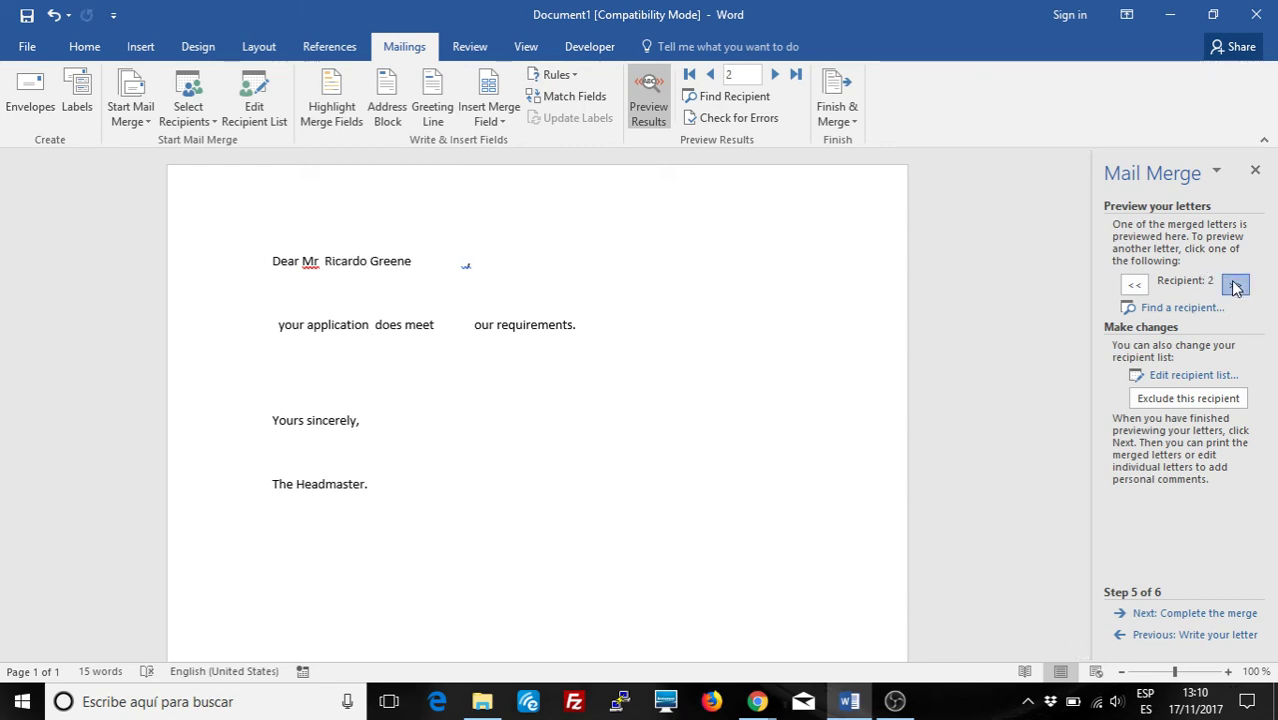
pyautogui.click(1235, 285)
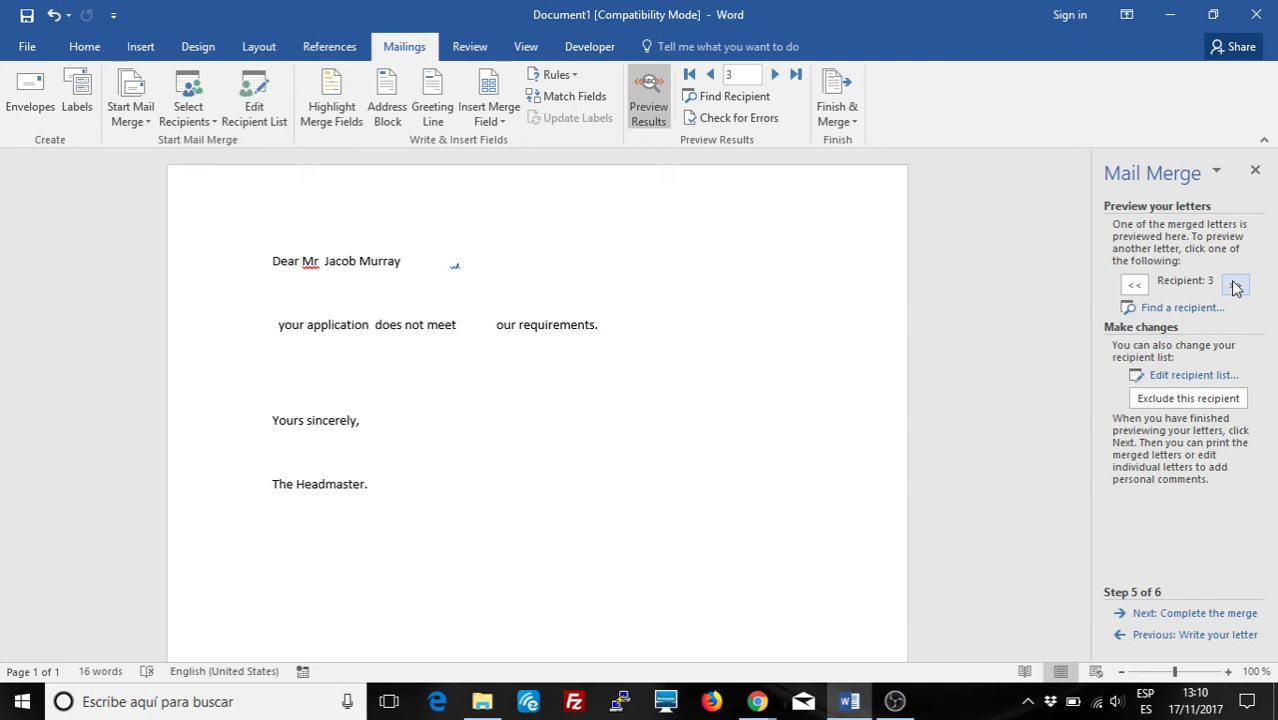
pyautogui.click(1235, 285)
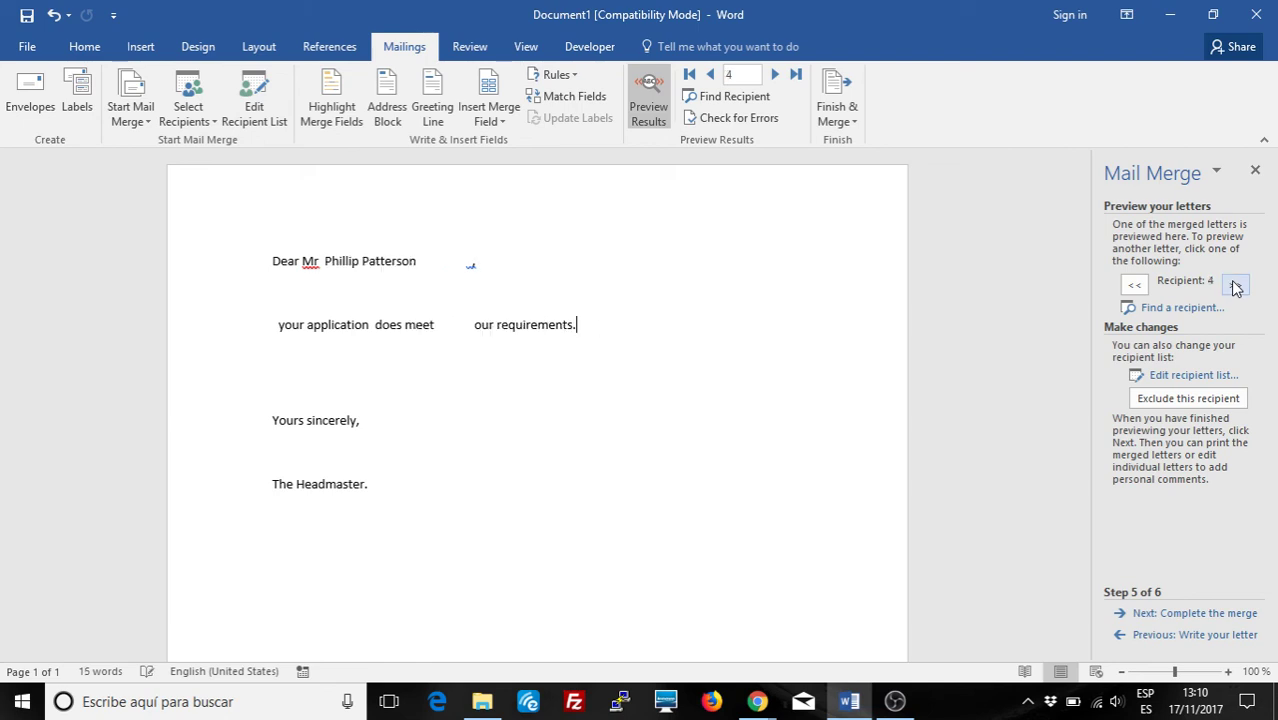
pyautogui.click(1235, 285)
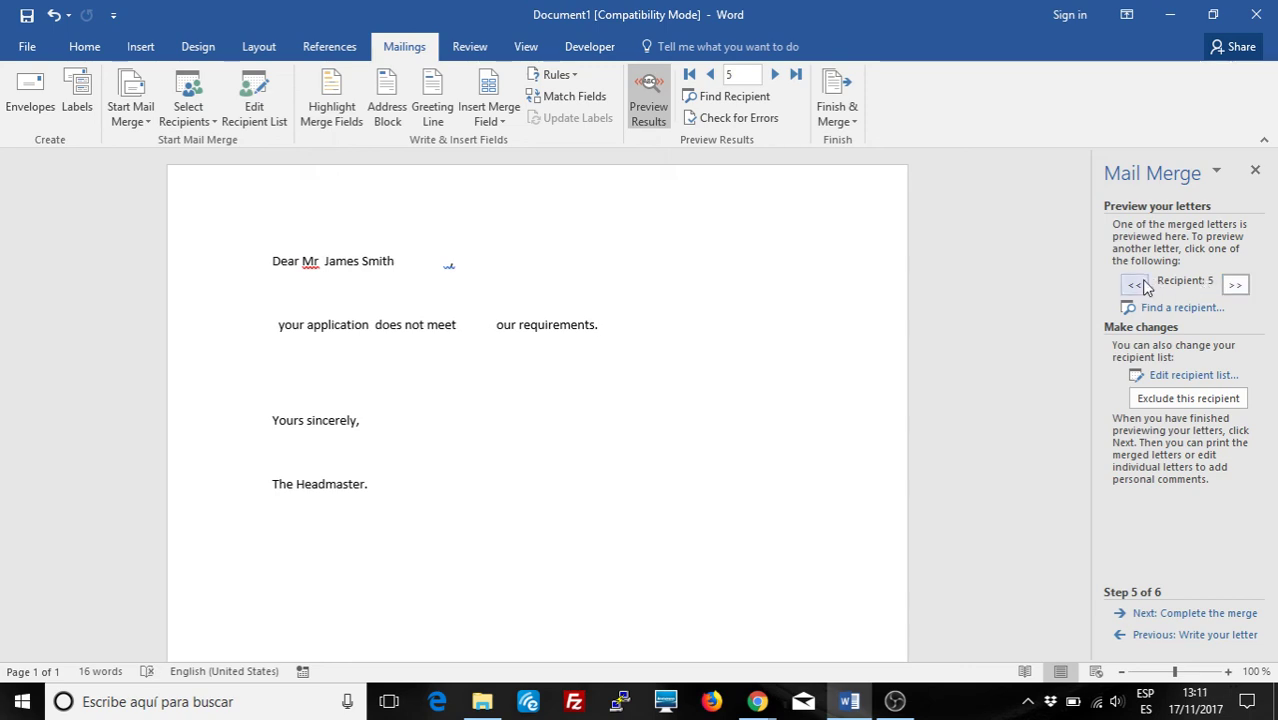
# Step: Insert an Option_Module merge field on a new line after 'our requirements.'
pyautogui.click(626, 339)
pyautogui.press('Return')
pyautogui.press('Delete')
pyautogui.press('Delete')
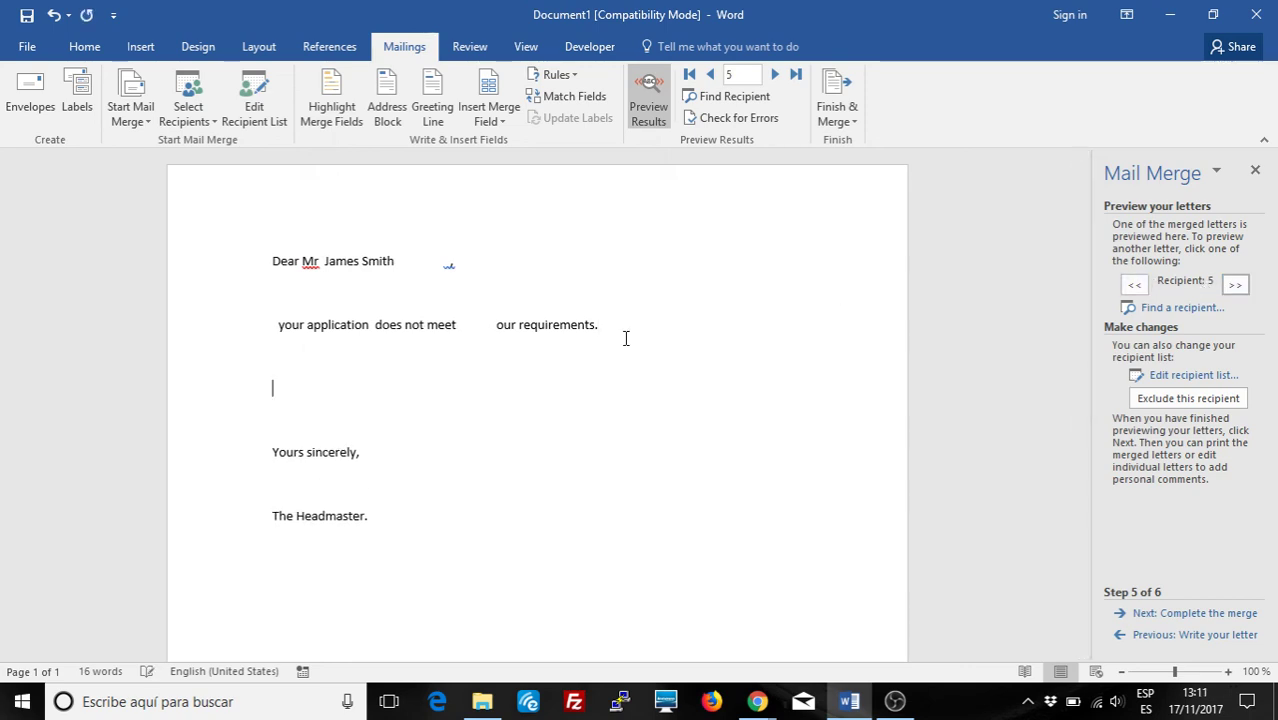
pyautogui.click(489, 116)
pyautogui.click(519, 411)
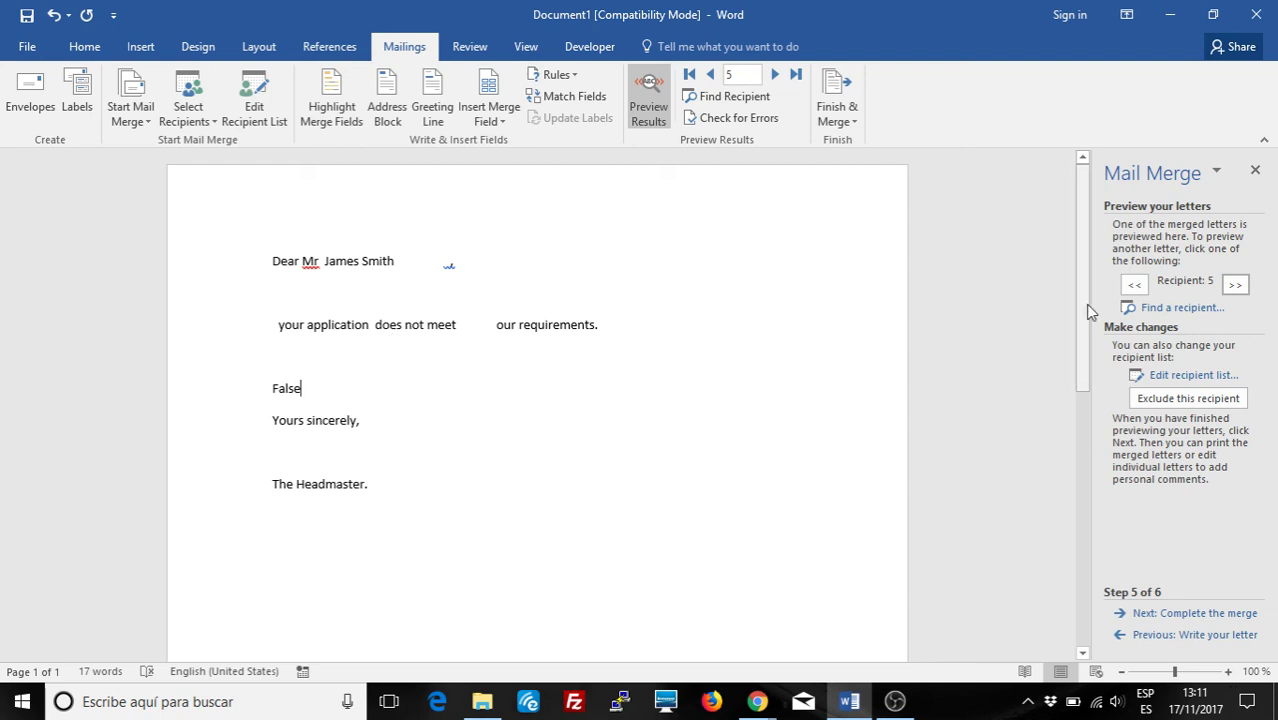
# Step: Preview recipients 4 and 3, then delete the Option_Module field and restore the blank line
pyautogui.click(1137, 285)
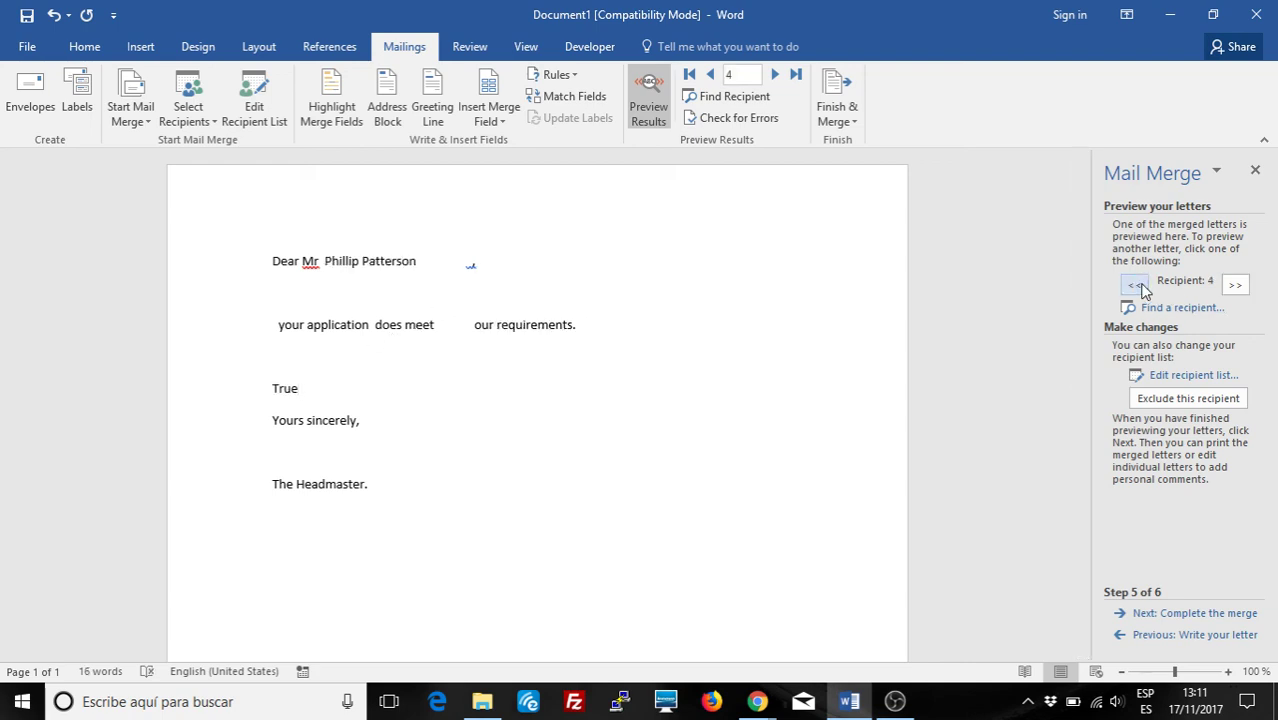
pyautogui.click(1137, 285)
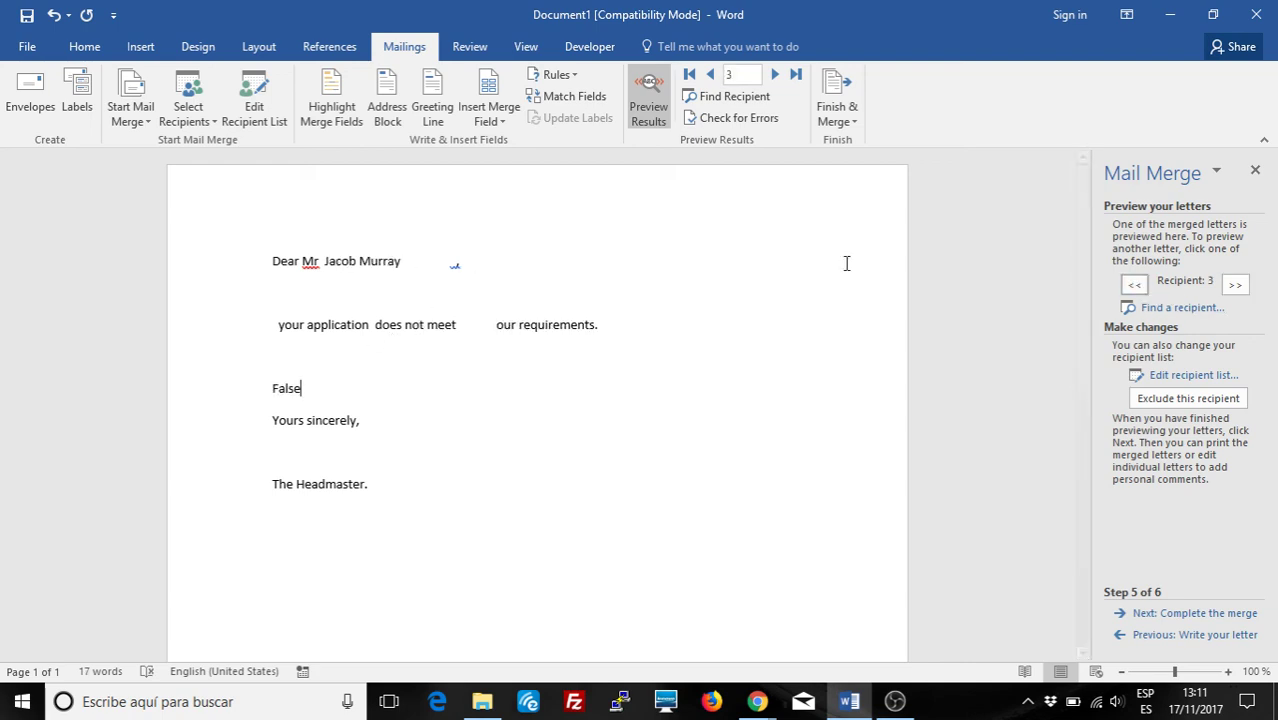
pyautogui.moveTo(311, 391); pyautogui.dragTo(268, 390)
pyautogui.press('Delete')
pyautogui.press('Return')
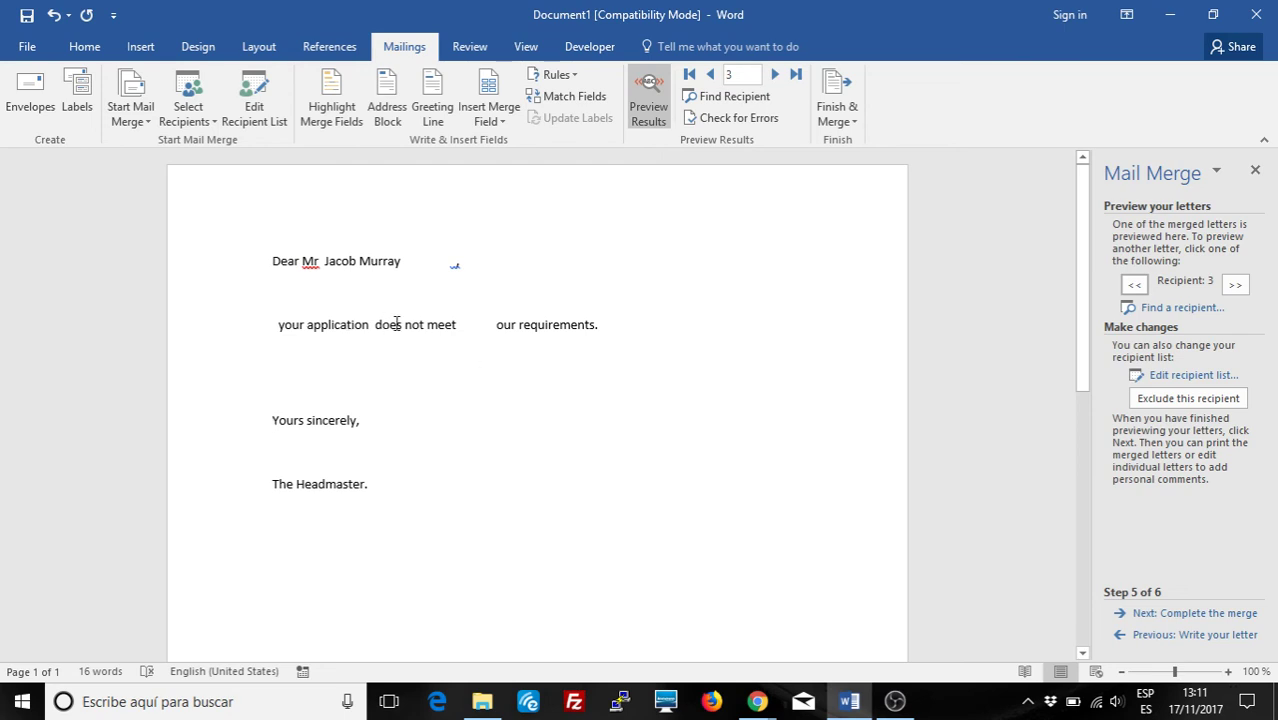
pyautogui.click(321, 262)
pyautogui.click(347, 402)
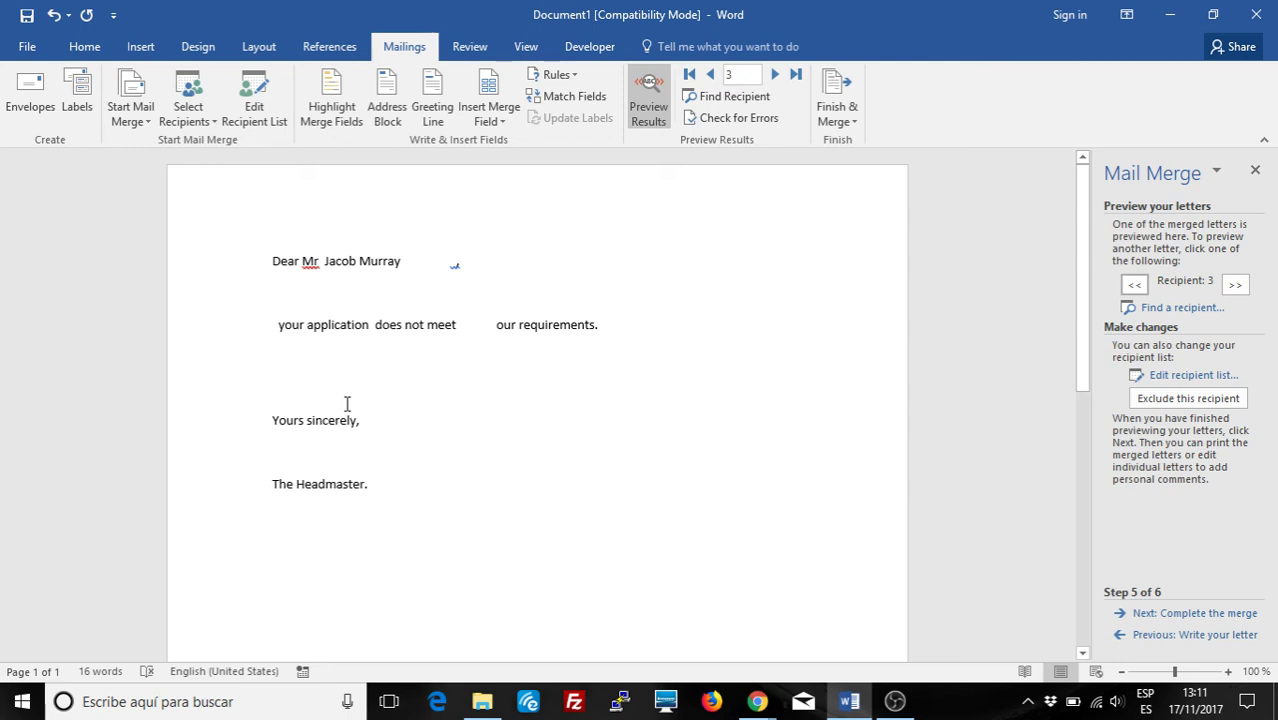